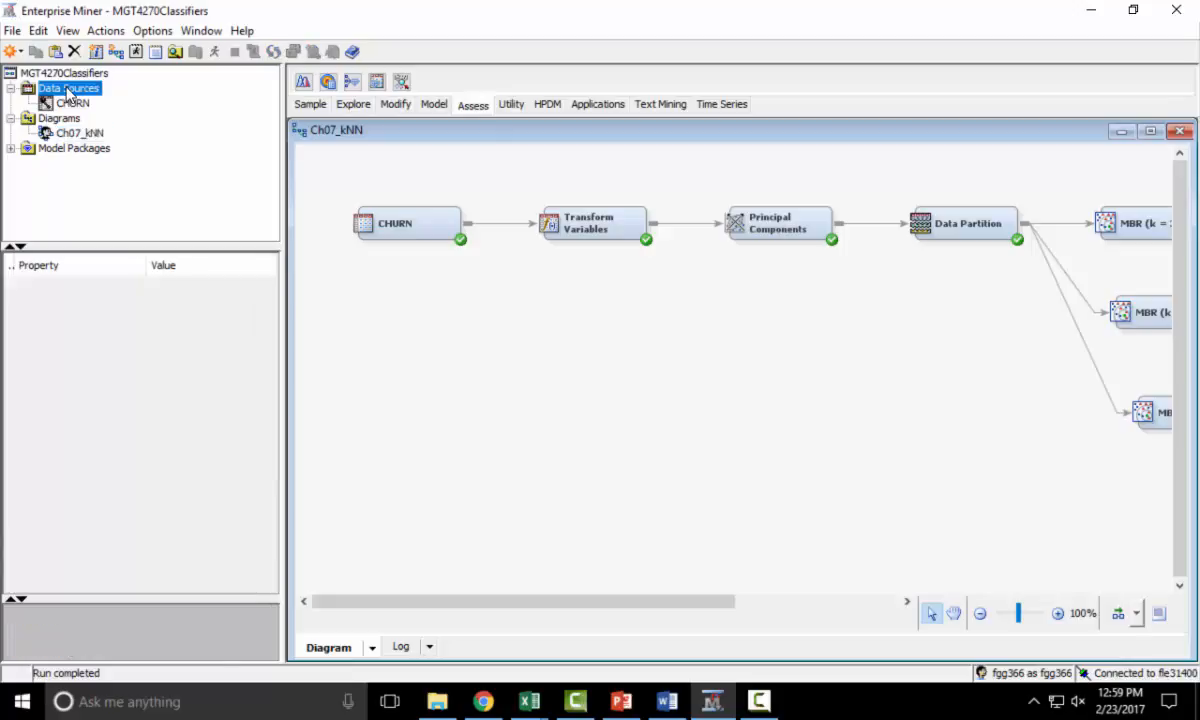
Start a new data source and choose the Bostonhousing table from the Mgt4270 library as its SAS table
{"action": "right_click", "coordinate": [70, 93]}
{"action": "left_click", "coordinate": [141, 99]}
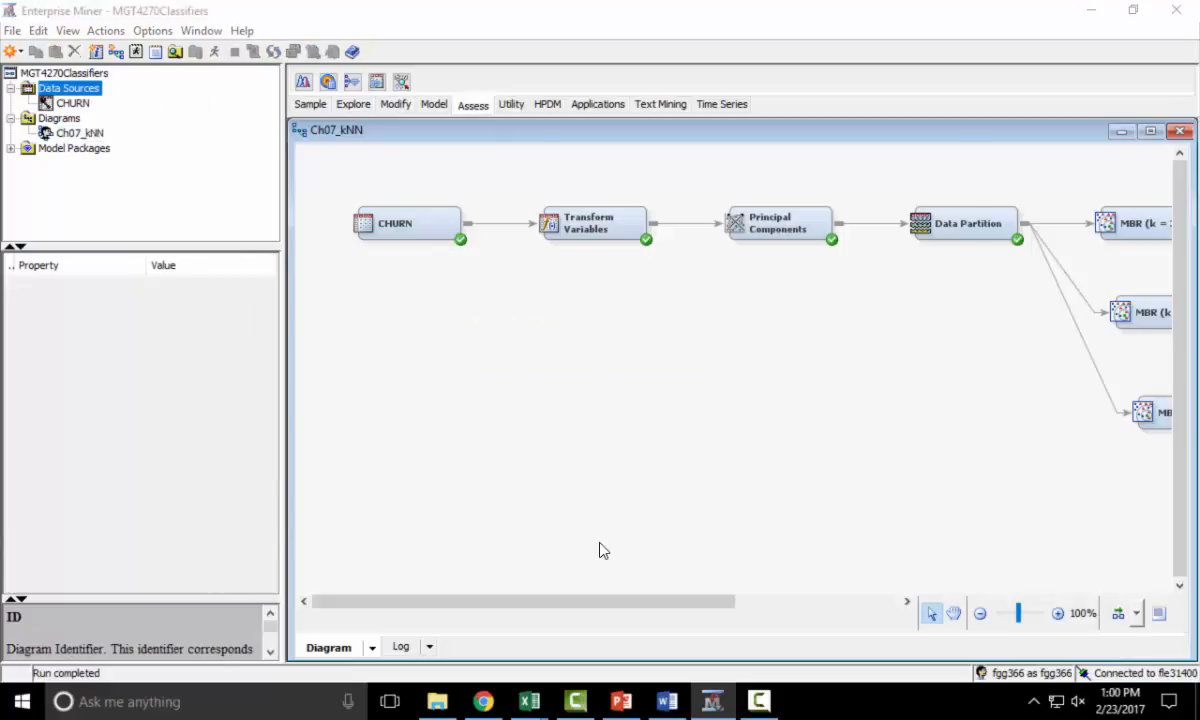
{"action": "left_click", "coordinate": [777, 517]}
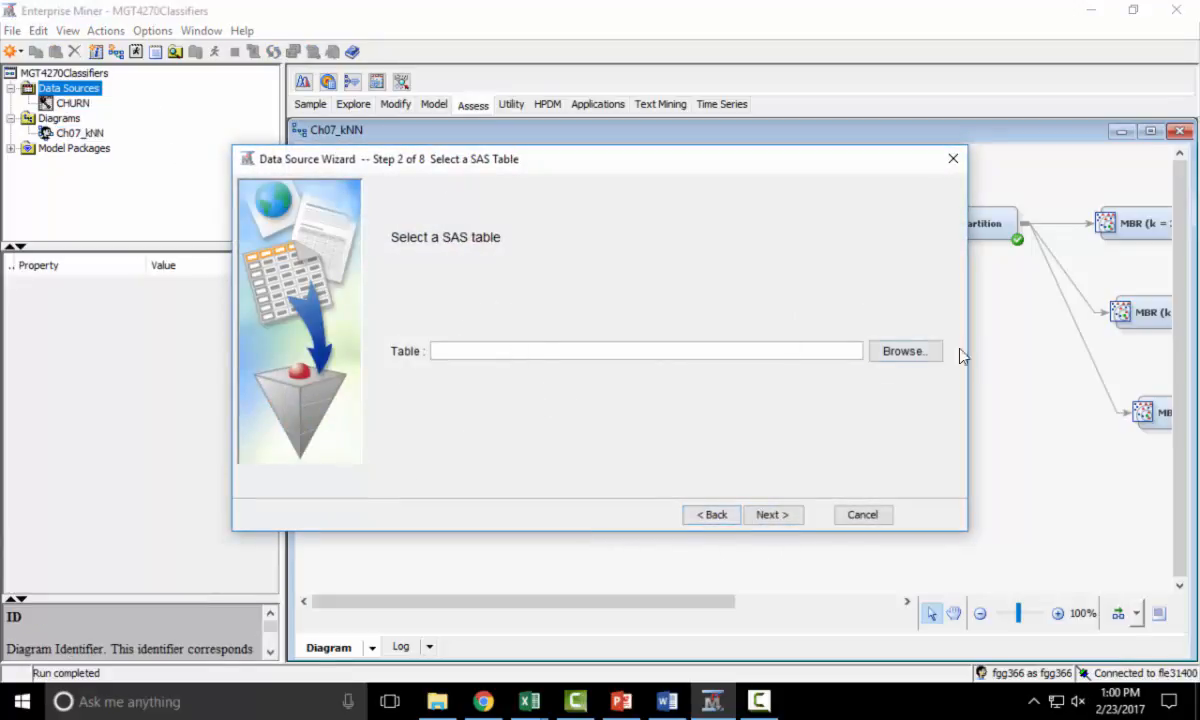
{"action": "left_click", "coordinate": [907, 353]}
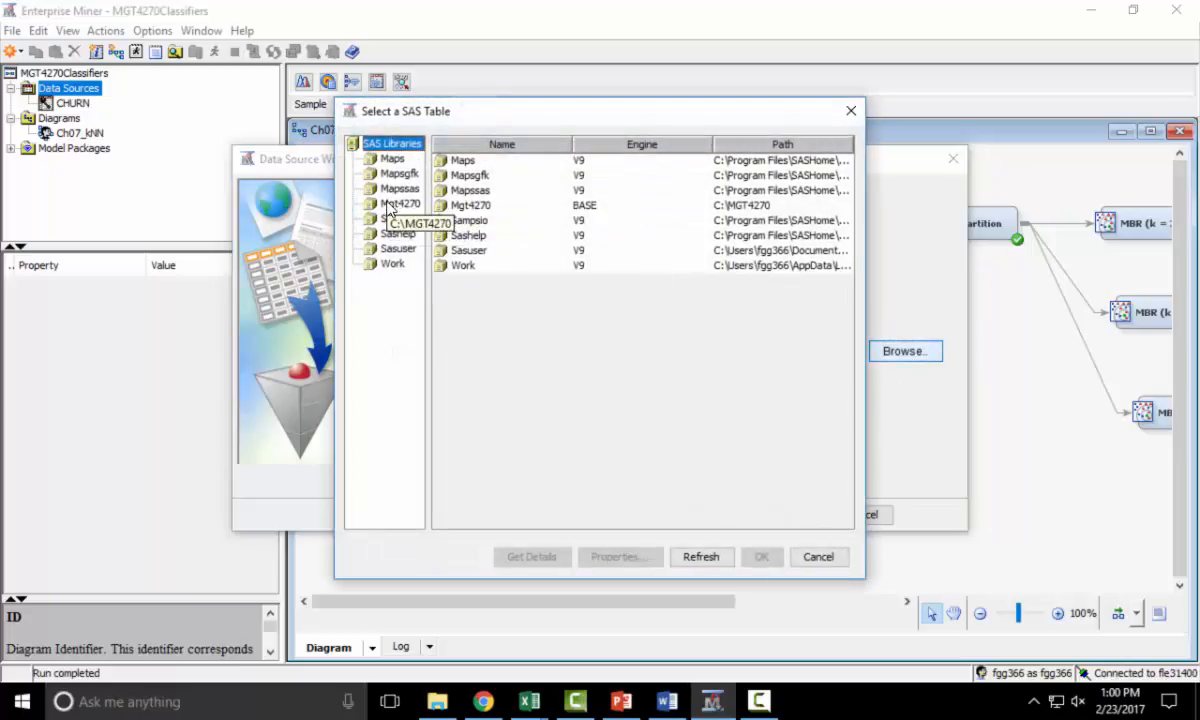
{"action": "left_click", "coordinate": [390, 206]}
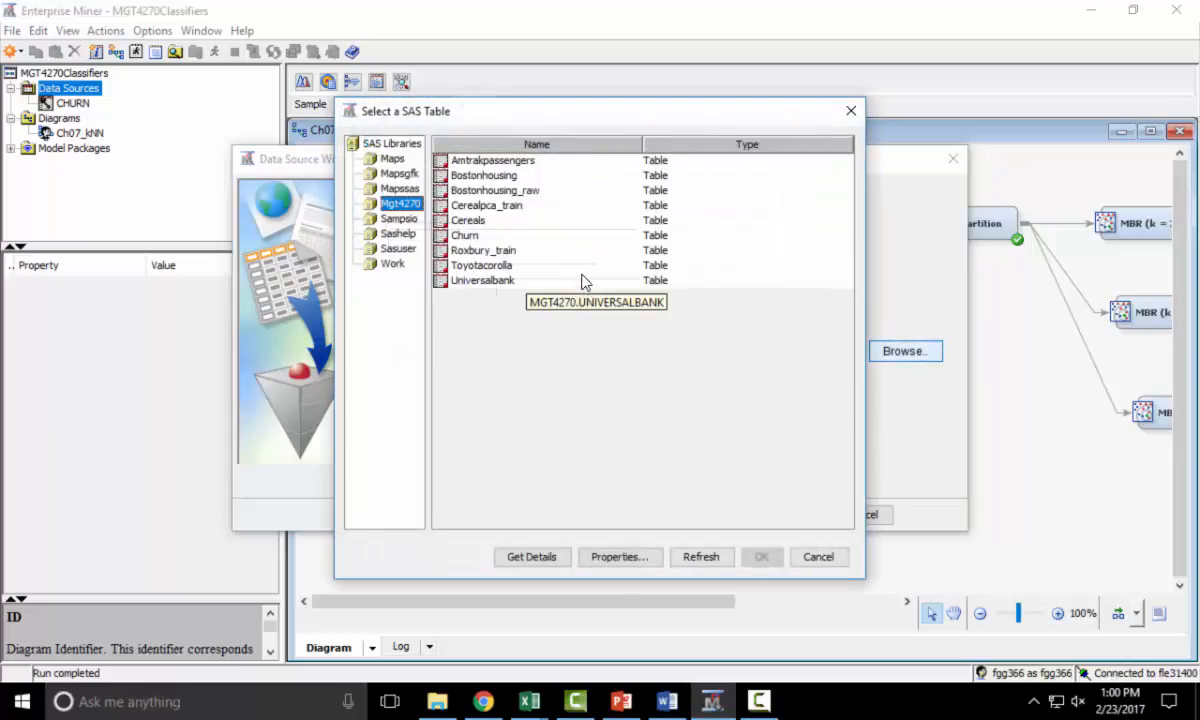
{"action": "left_click", "coordinate": [490, 176]}
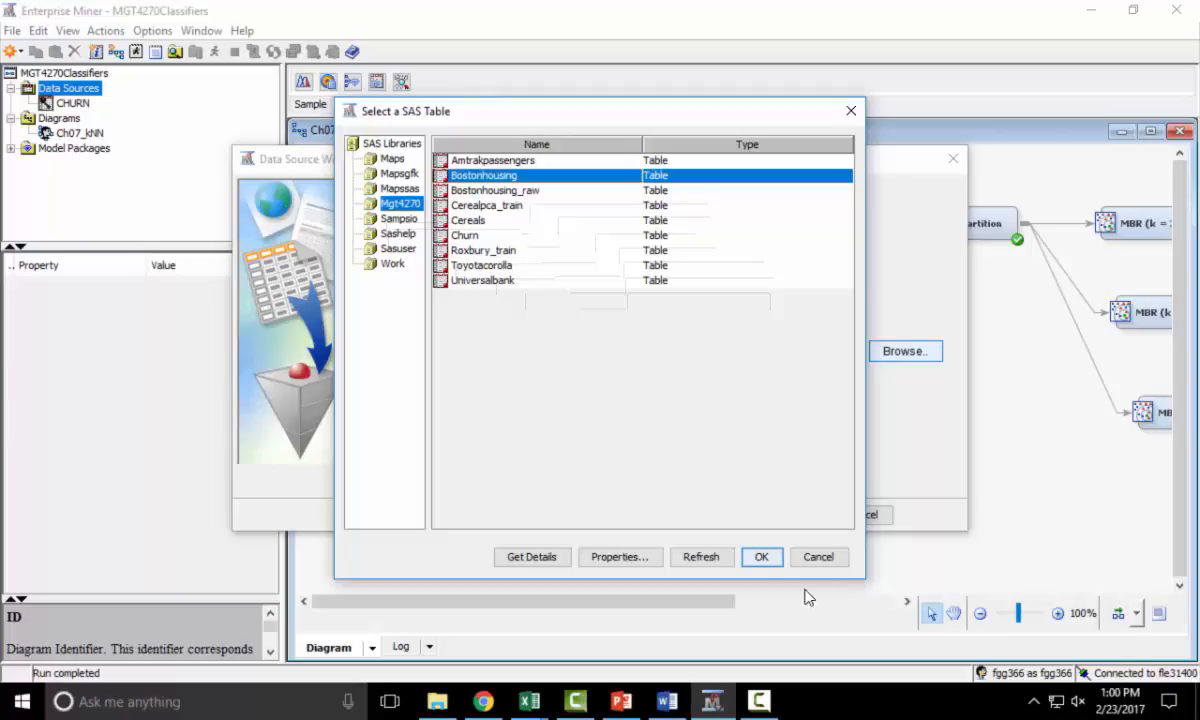
{"action": "left_click", "coordinate": [762, 557]}
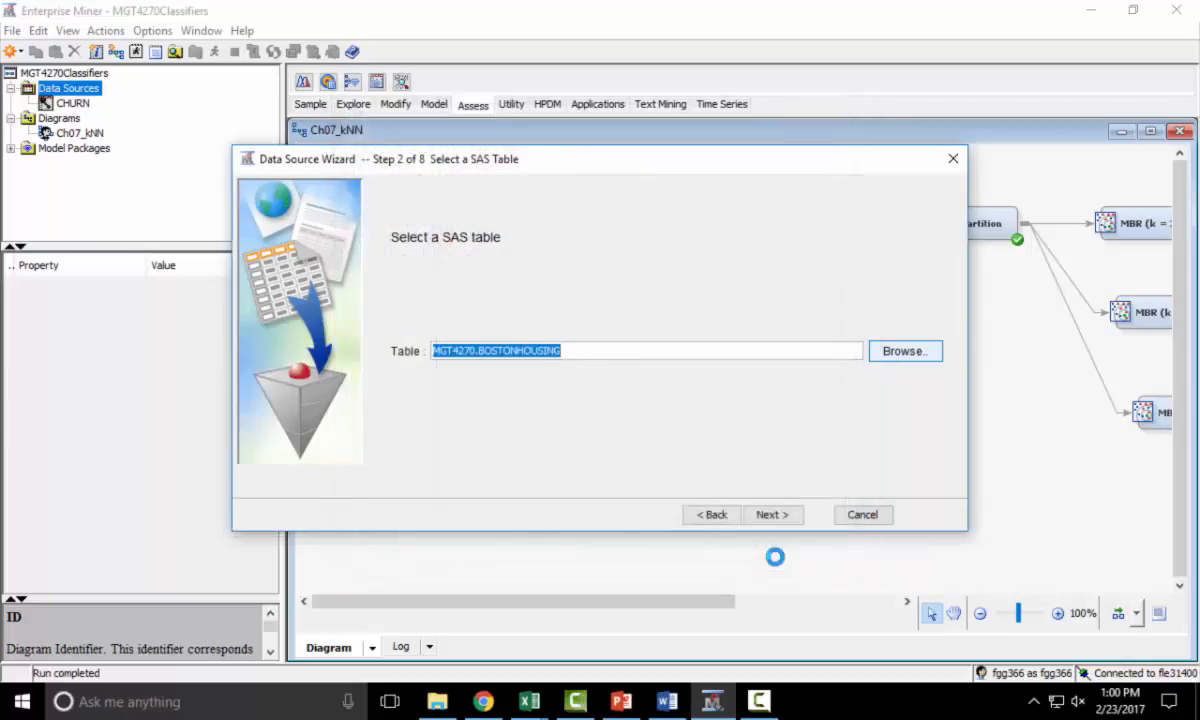
Proceed to the column metadata with the default advisor settings and set the role of CAT_MEDV to Rejected
{"action": "left_click", "coordinate": [779, 518]}
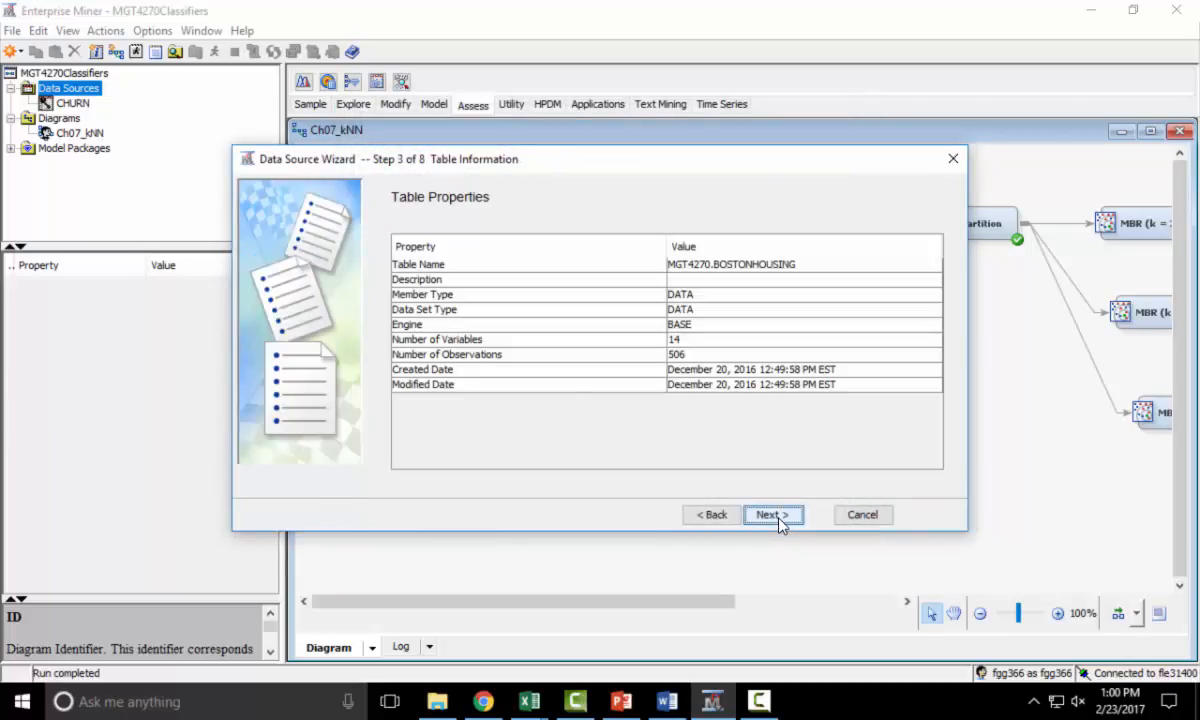
{"action": "left_click", "coordinate": [779, 518]}
{"action": "left_click", "coordinate": [780, 517]}
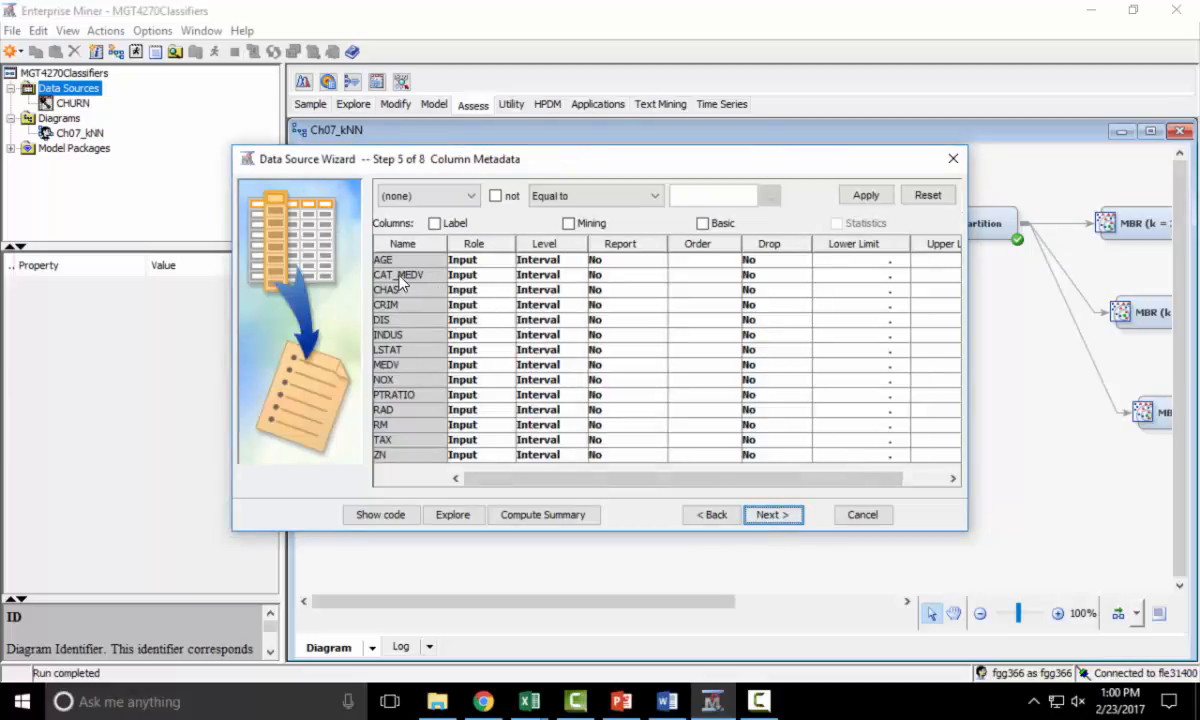
{"action": "left_click", "coordinate": [498, 277]}
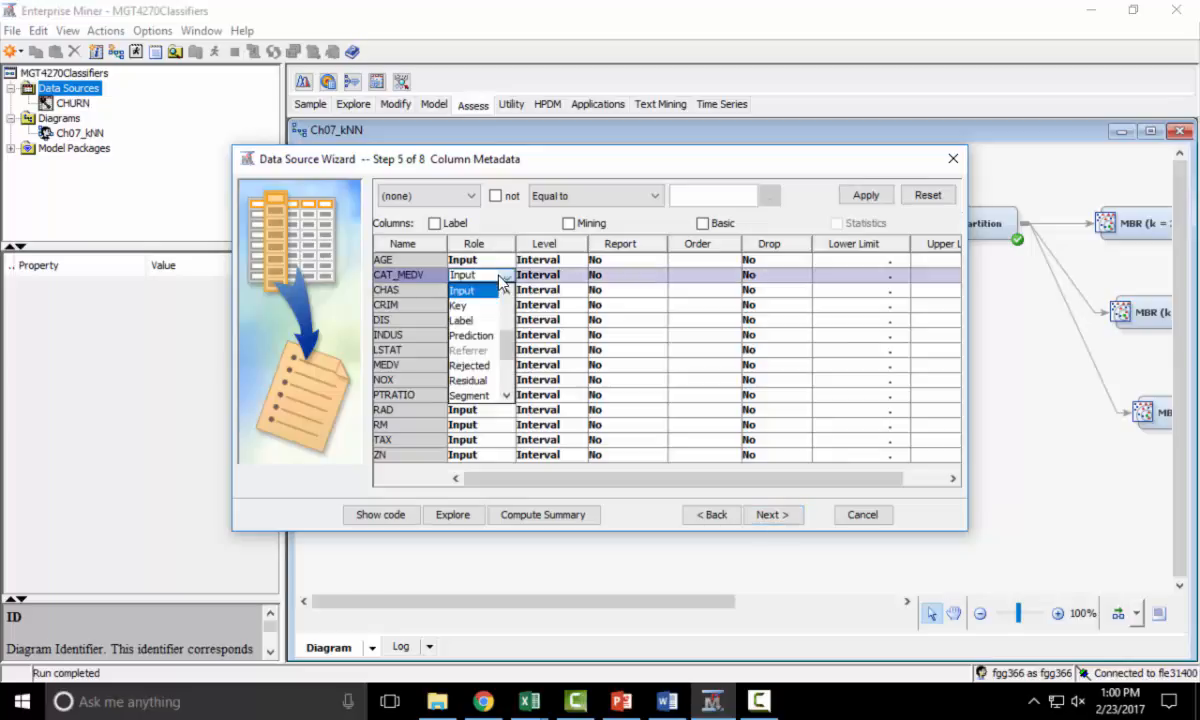
{"action": "left_click", "coordinate": [487, 365]}
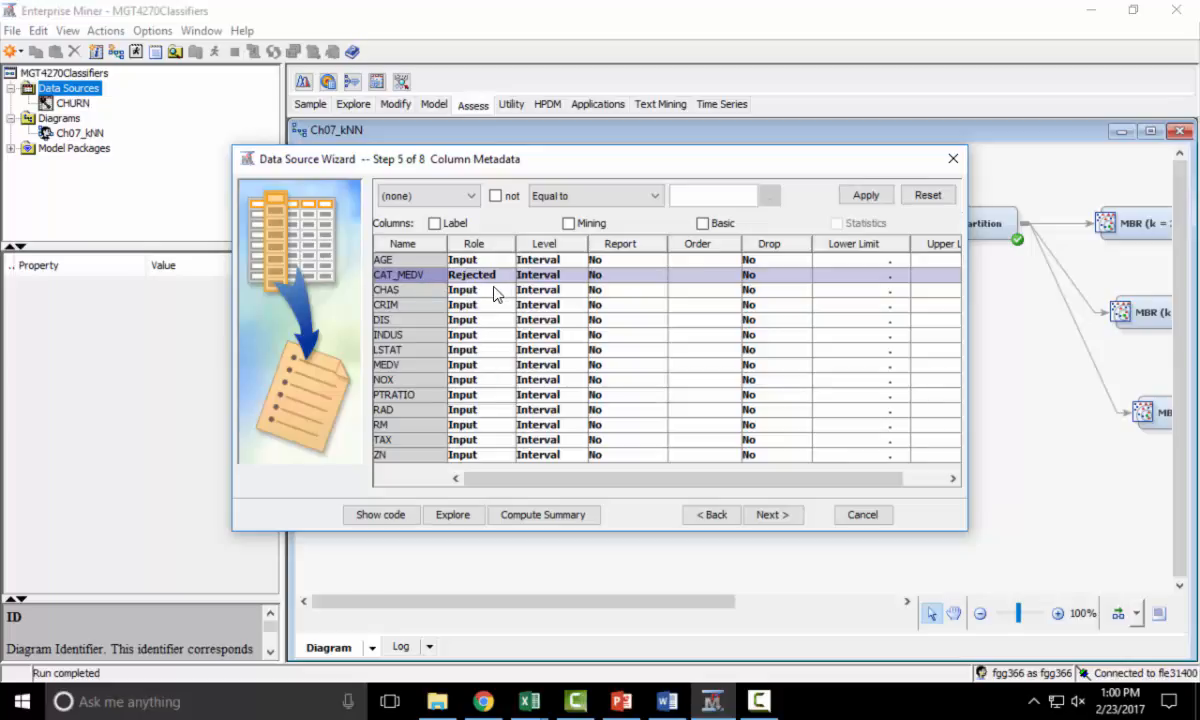
Explore the distribution of CHAS and set its measurement level to Binary
{"action": "left_click", "coordinate": [421, 296]}
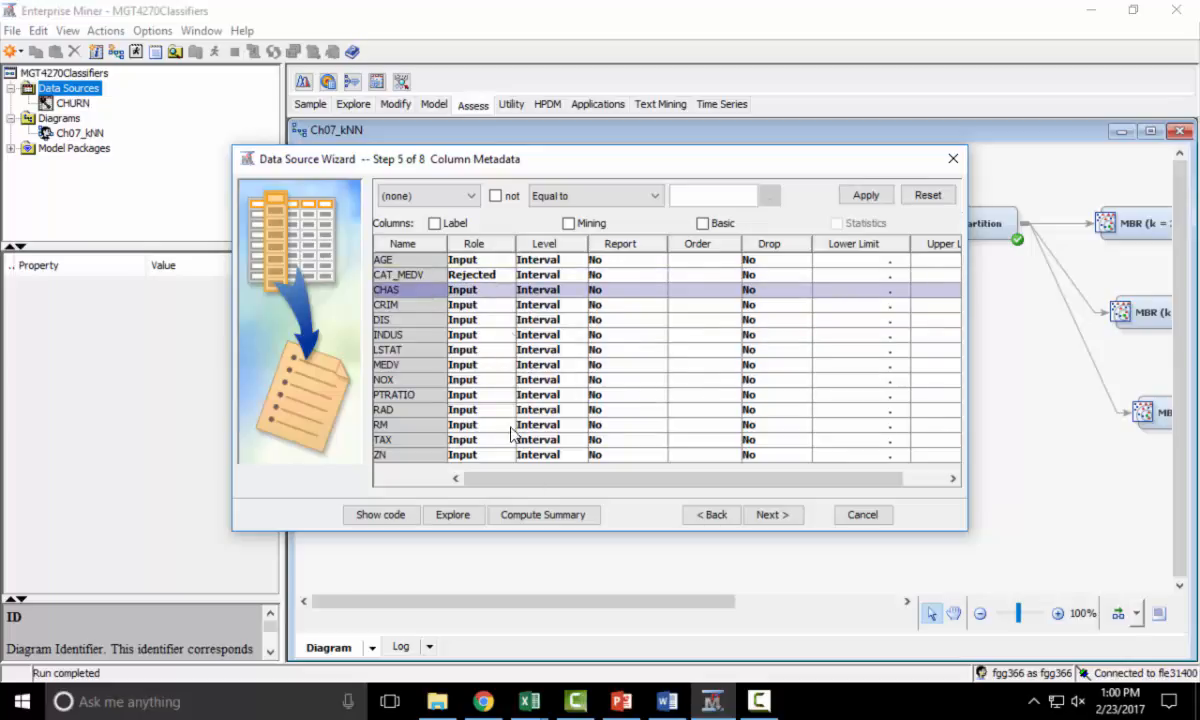
{"action": "left_click", "coordinate": [453, 516]}
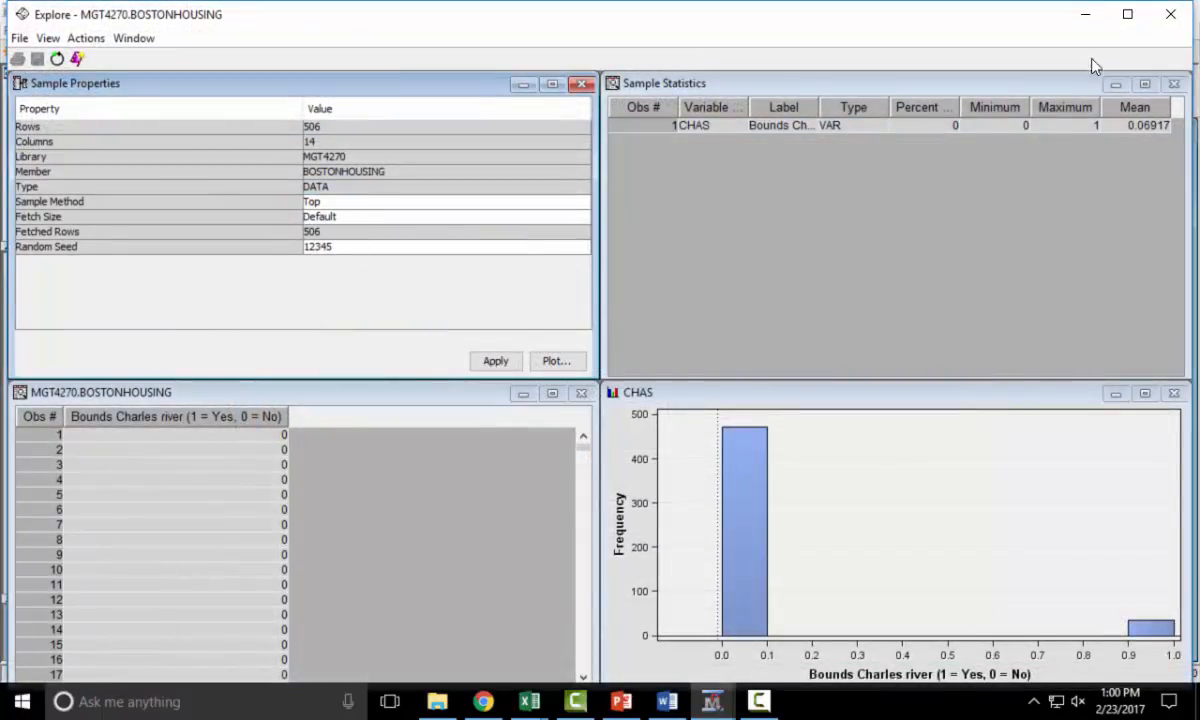
{"action": "left_click", "coordinate": [1172, 14]}
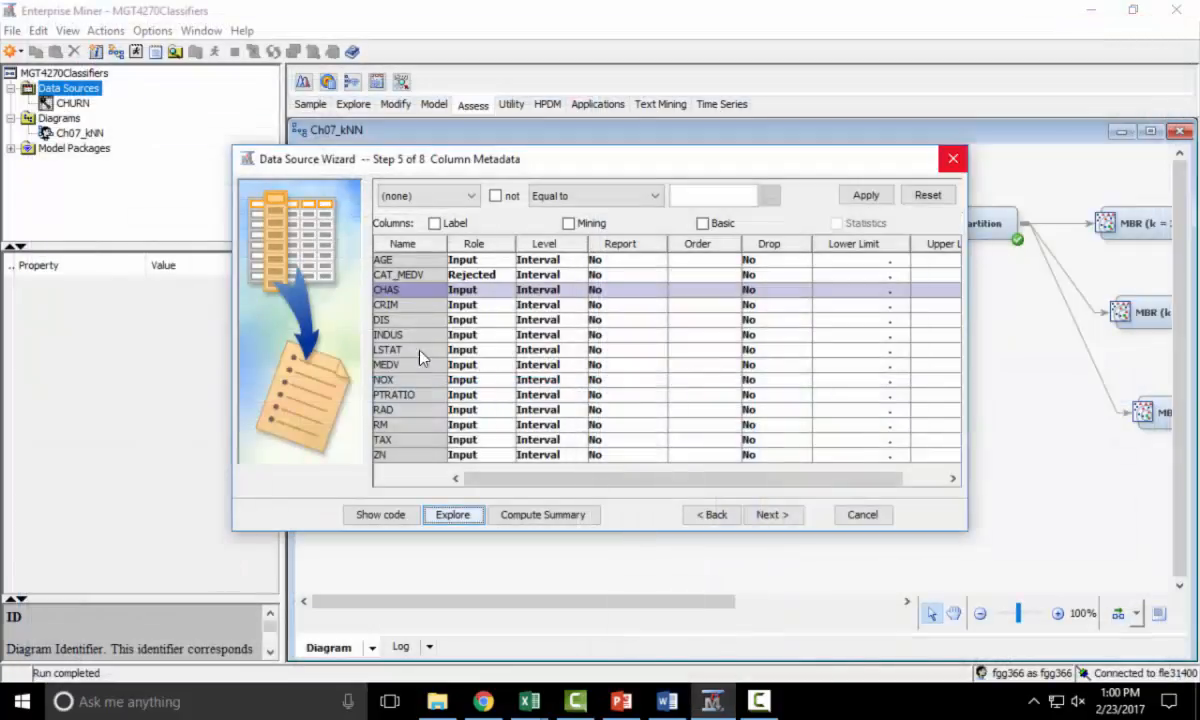
{"action": "left_click", "coordinate": [564, 292]}
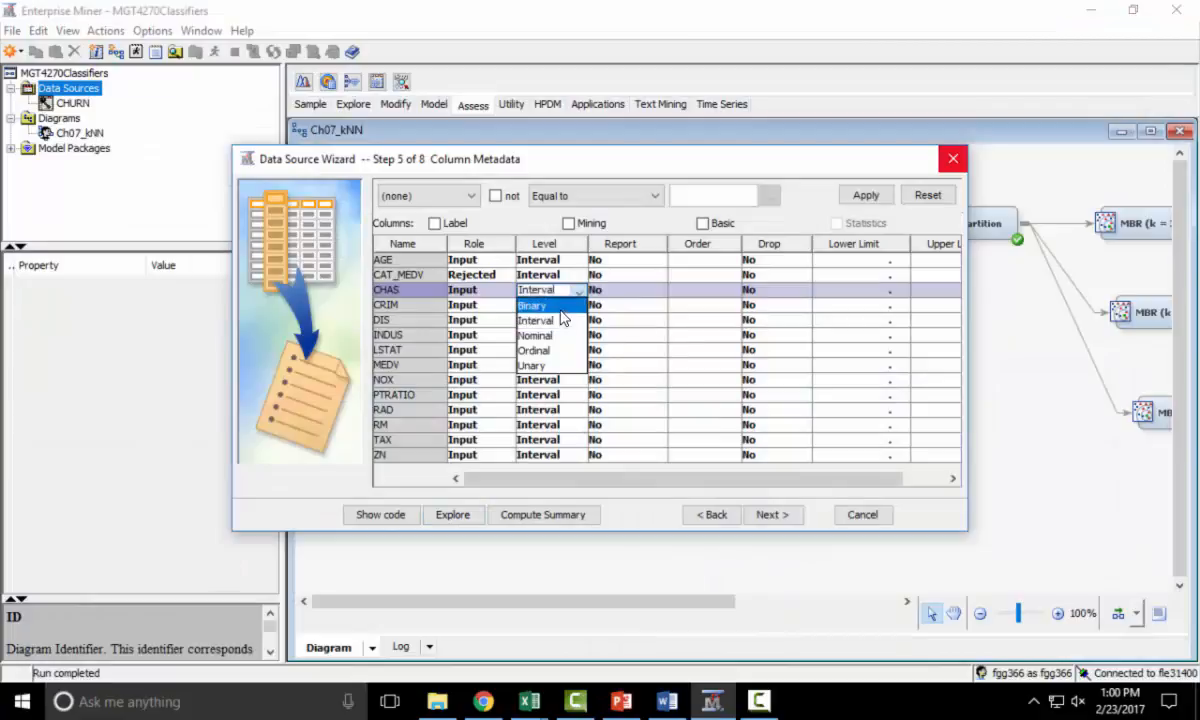
{"action": "left_click", "coordinate": [558, 306]}
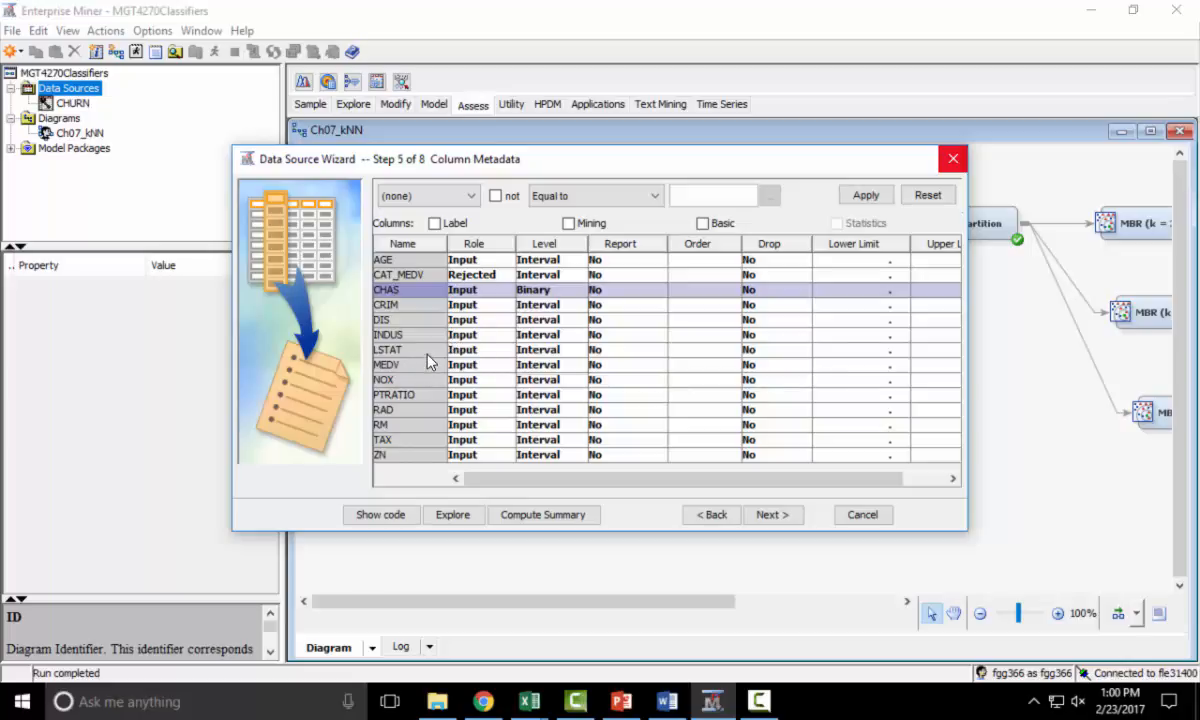
Set the role of MEDV to Target and check the remaining metadata columns
{"action": "left_click", "coordinate": [461, 366]}
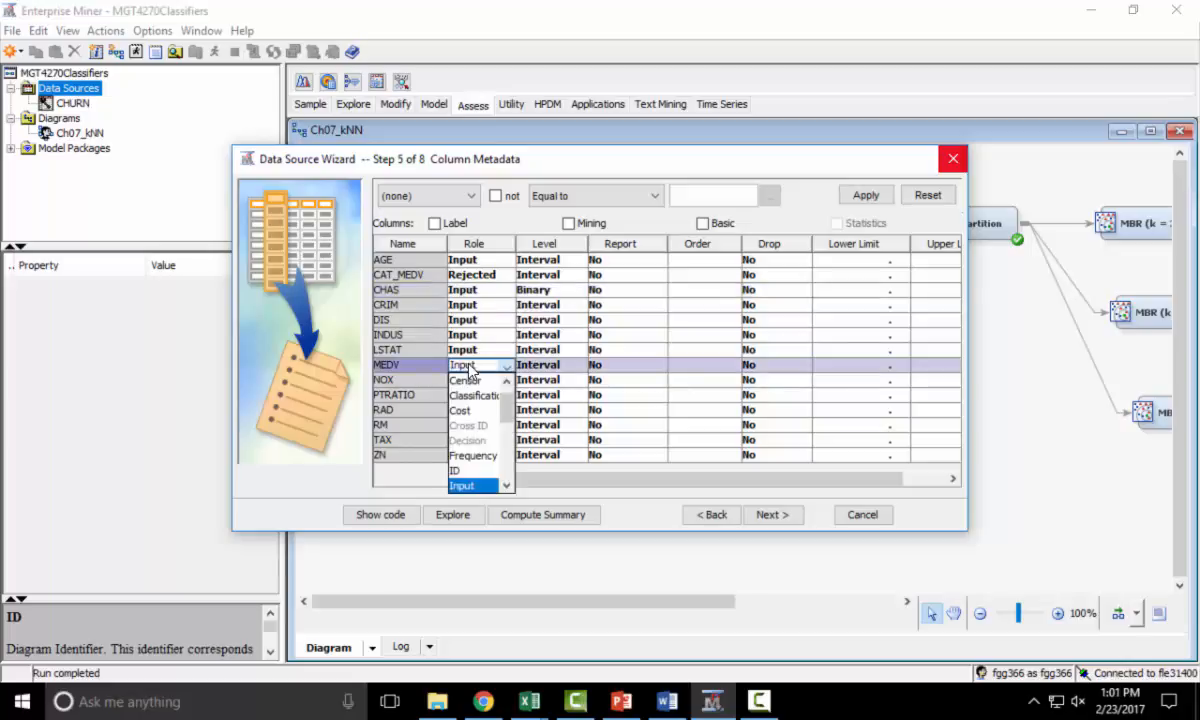
{"action": "scroll", "coordinate": [478, 440], "scroll_direction": "down", "scroll_amount": 2}
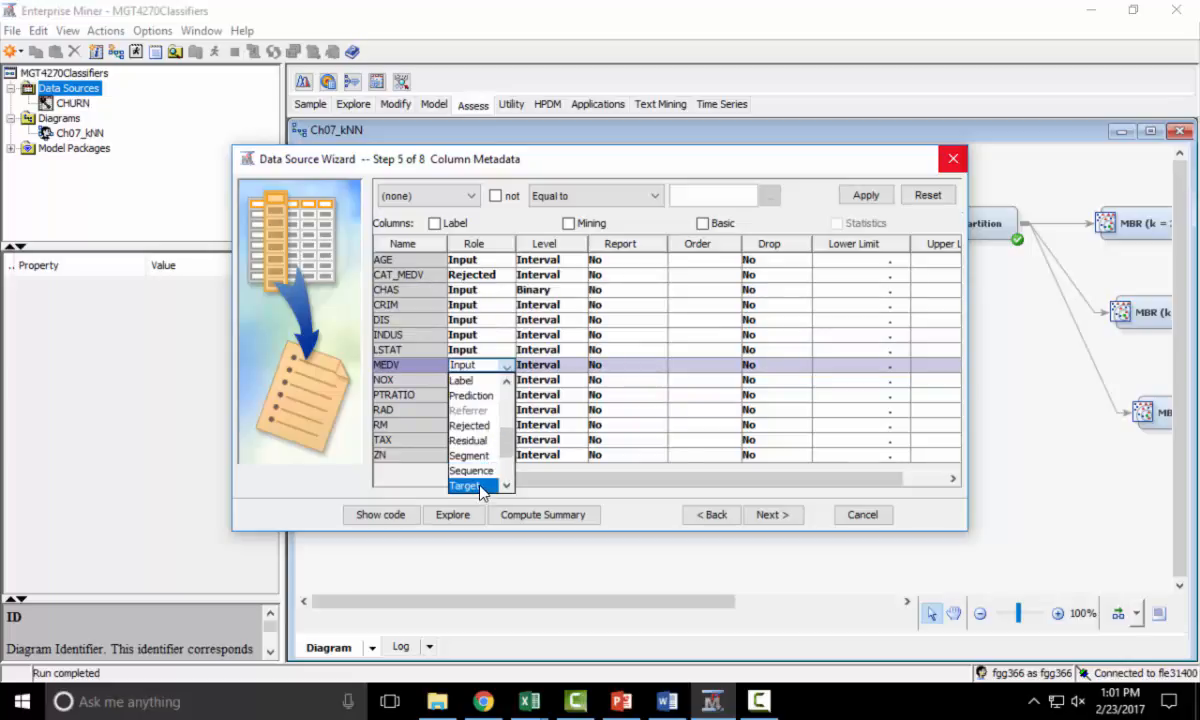
{"action": "left_click", "coordinate": [466, 485]}
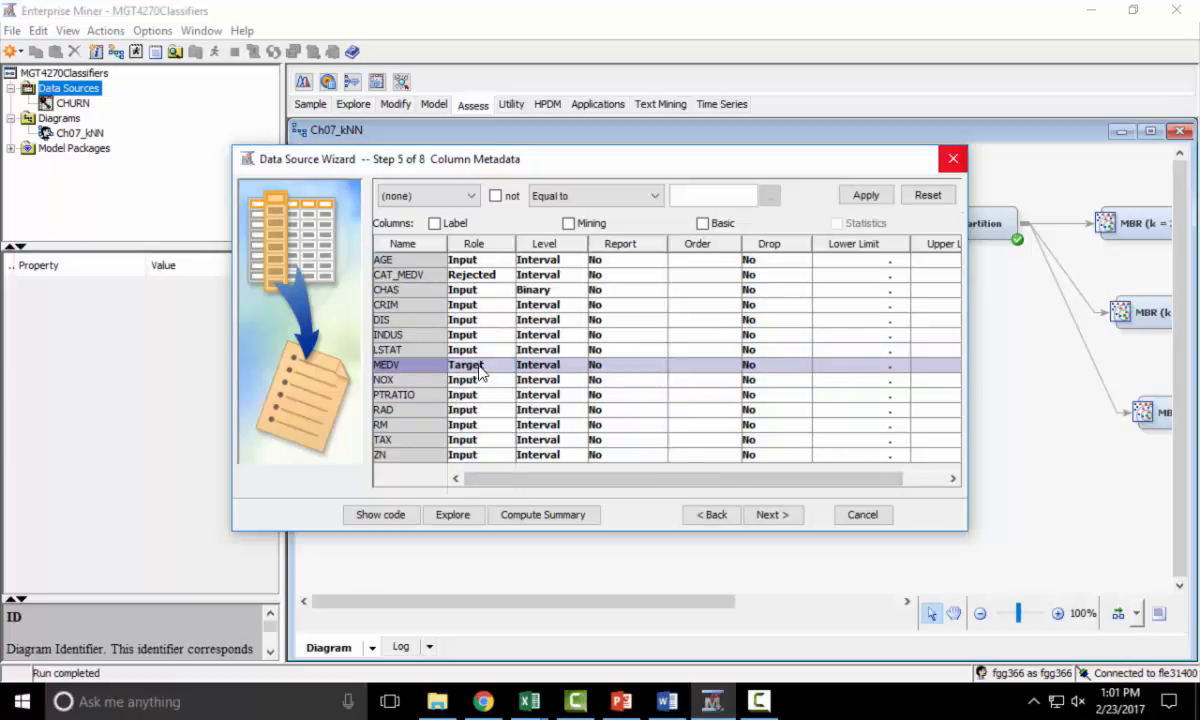
{"action": "scroll", "coordinate": [566, 408], "scroll_direction": "right", "scroll_amount": 1}
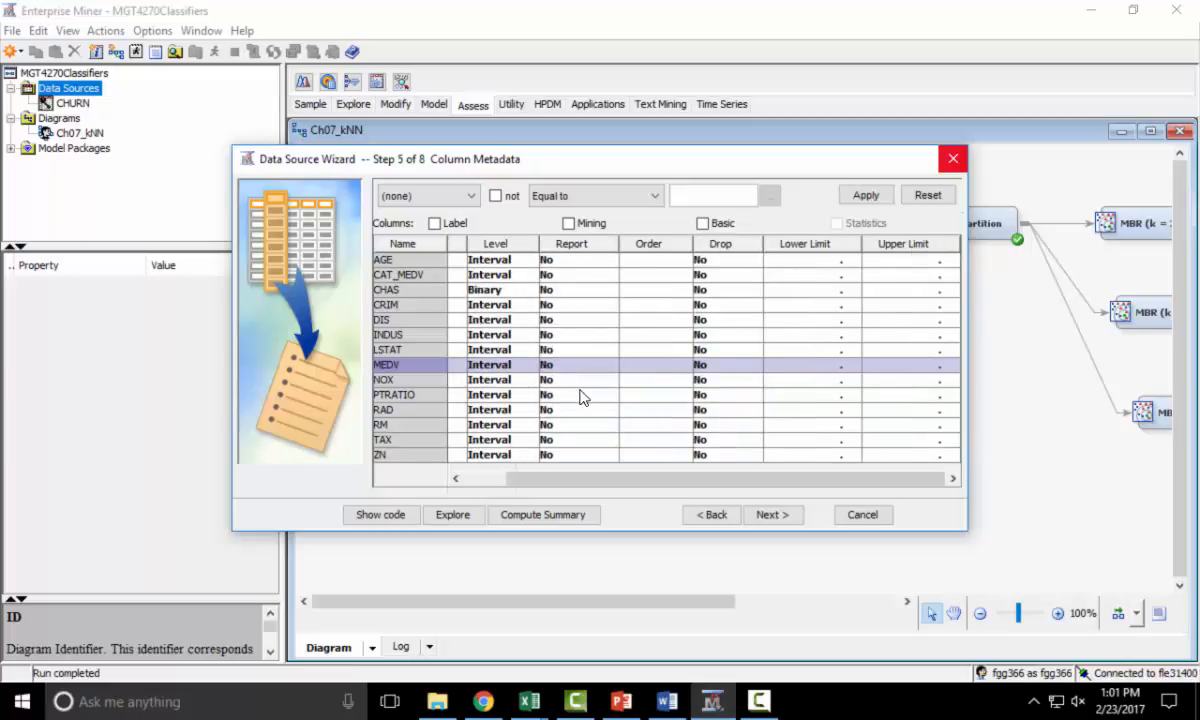
{"action": "scroll", "coordinate": [566, 396], "scroll_direction": "left", "scroll_amount": 1}
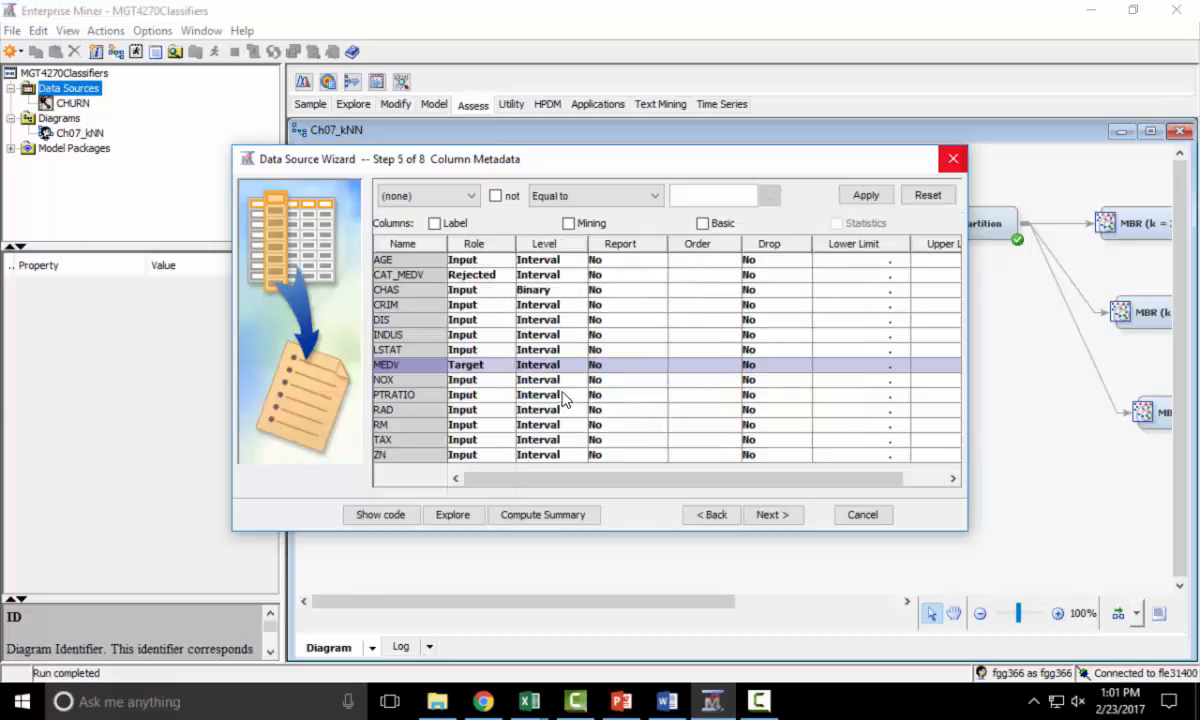
{"action": "scroll", "coordinate": [558, 392], "scroll_direction": "right", "scroll_amount": 1}
{"action": "scroll", "coordinate": [558, 392], "scroll_direction": "left", "scroll_amount": 1}
Finish creating the data source without a sample data set, keeping the name BOSTONHOUSING and the role Raw
{"action": "left_click", "coordinate": [783, 515]}
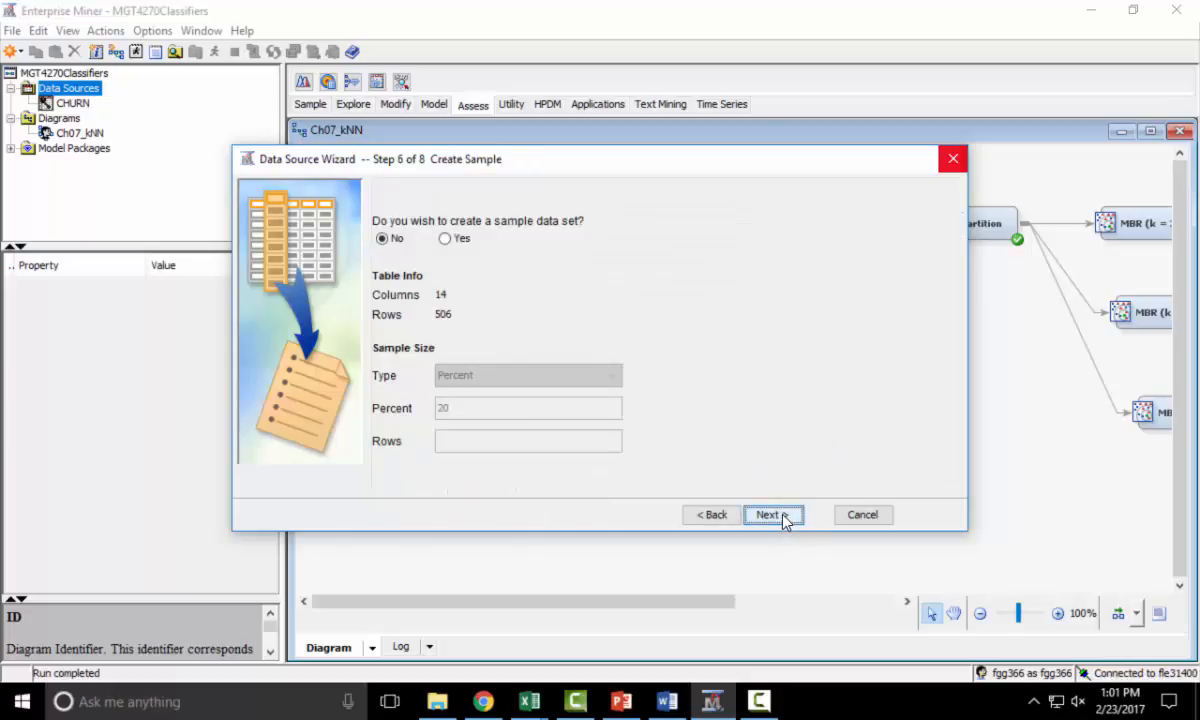
{"action": "left_click", "coordinate": [783, 515]}
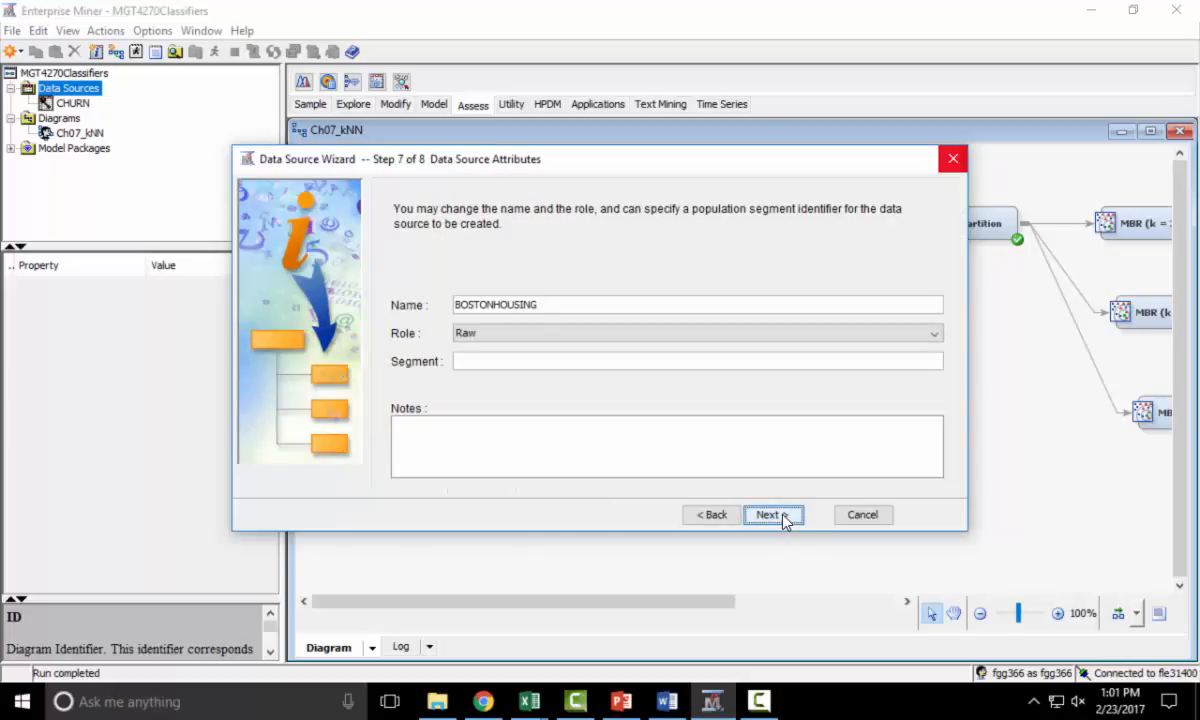
{"action": "left_click", "coordinate": [783, 515]}
{"action": "left_click", "coordinate": [778, 515]}
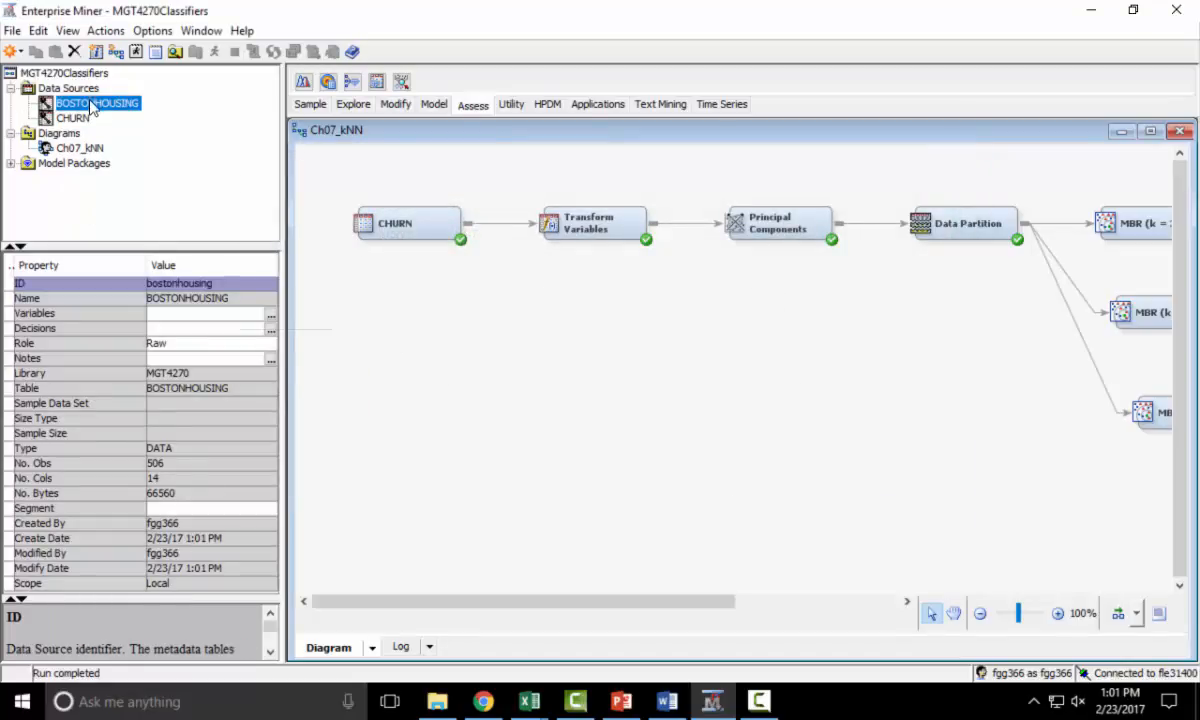
Add the BOSTONHOUSING data source to the diagram below the CHURN flow and connect a new Transform Variables node after it
{"action": "left_click_drag", "start_coordinate": [86, 101], "coordinate": [424, 385]}
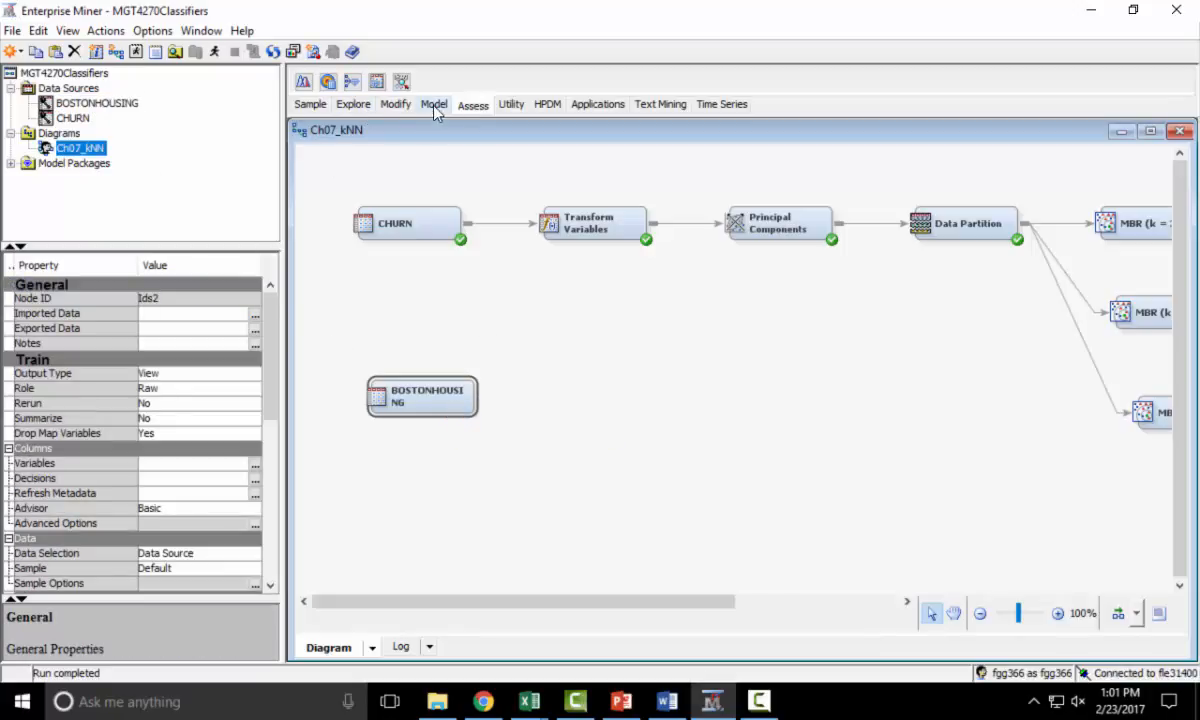
{"action": "left_click", "coordinate": [396, 106]}
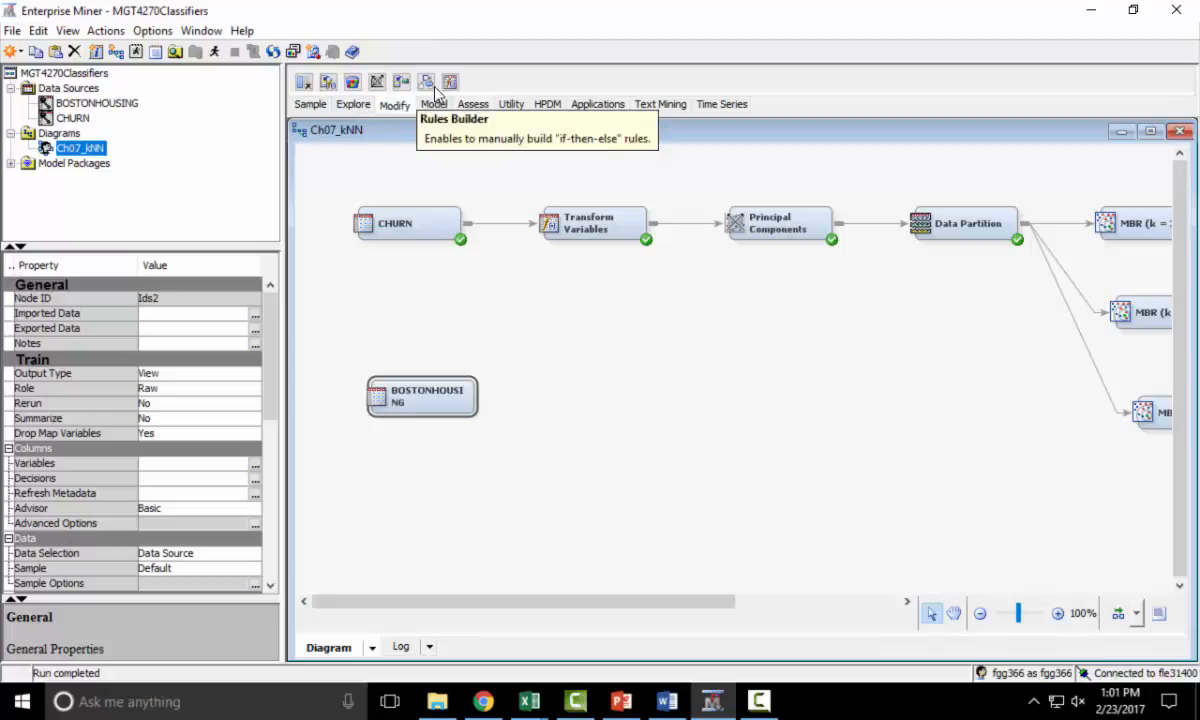
{"action": "mouse_move", "coordinate": [447, 85]}
{"action": "left_mouse_down"}
{"action": "mouse_move", "coordinate": [571, 321]}
{"action": "mouse_move", "coordinate": [549, 396]}
{"action": "mouse_move", "coordinate": [515, 395]}
{"action": "mouse_move", "coordinate": [555, 400]}
{"action": "left_mouse_up"}
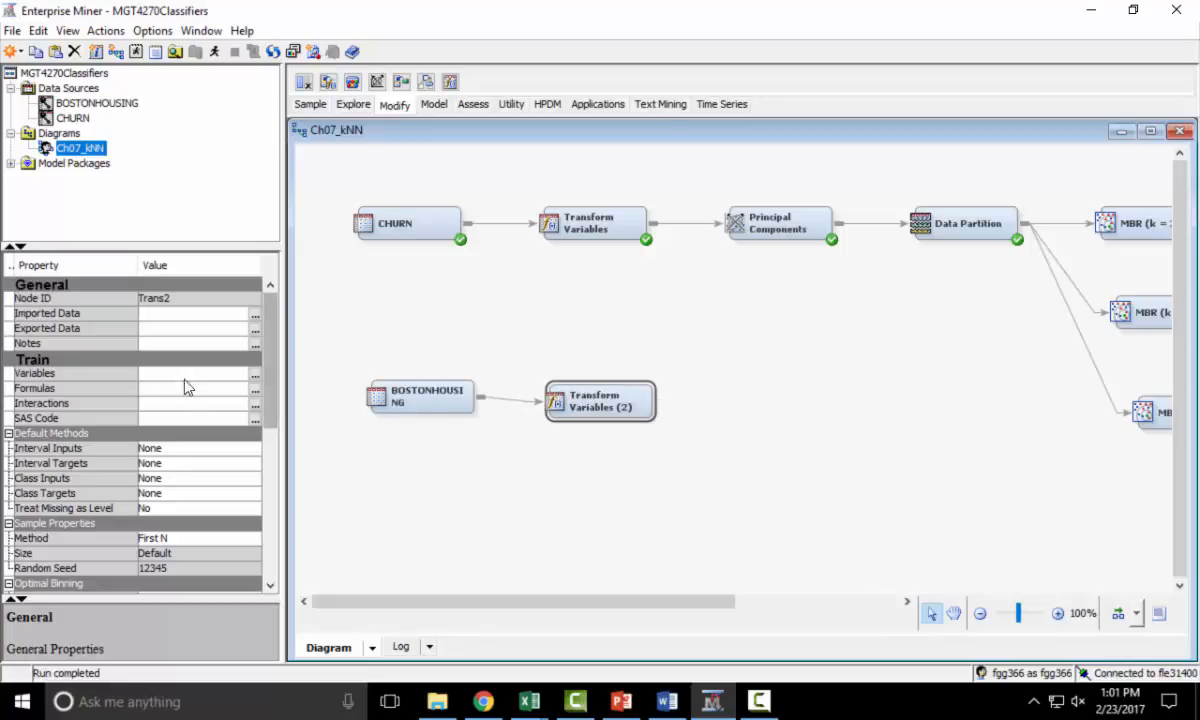
Set the default method for interval inputs of the new Transform Variables node to Standardize
{"action": "left_click", "coordinate": [166, 450]}
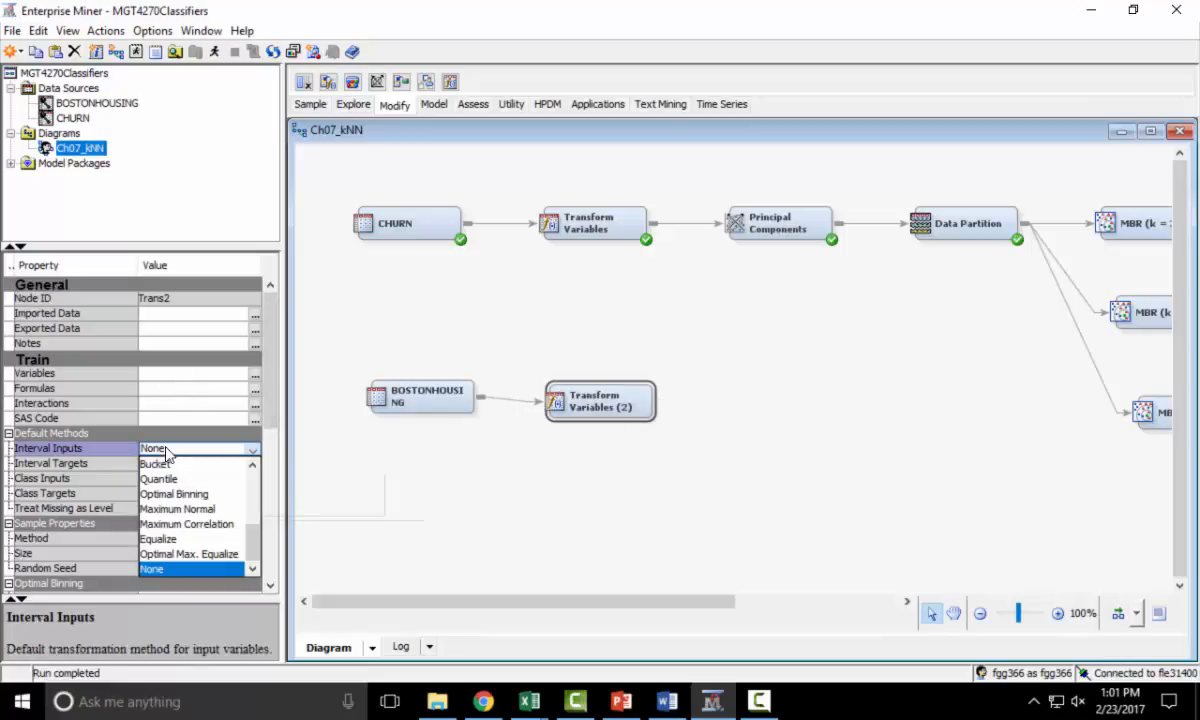
{"action": "scroll", "coordinate": [200, 497], "scroll_direction": "up", "scroll_amount": 2}
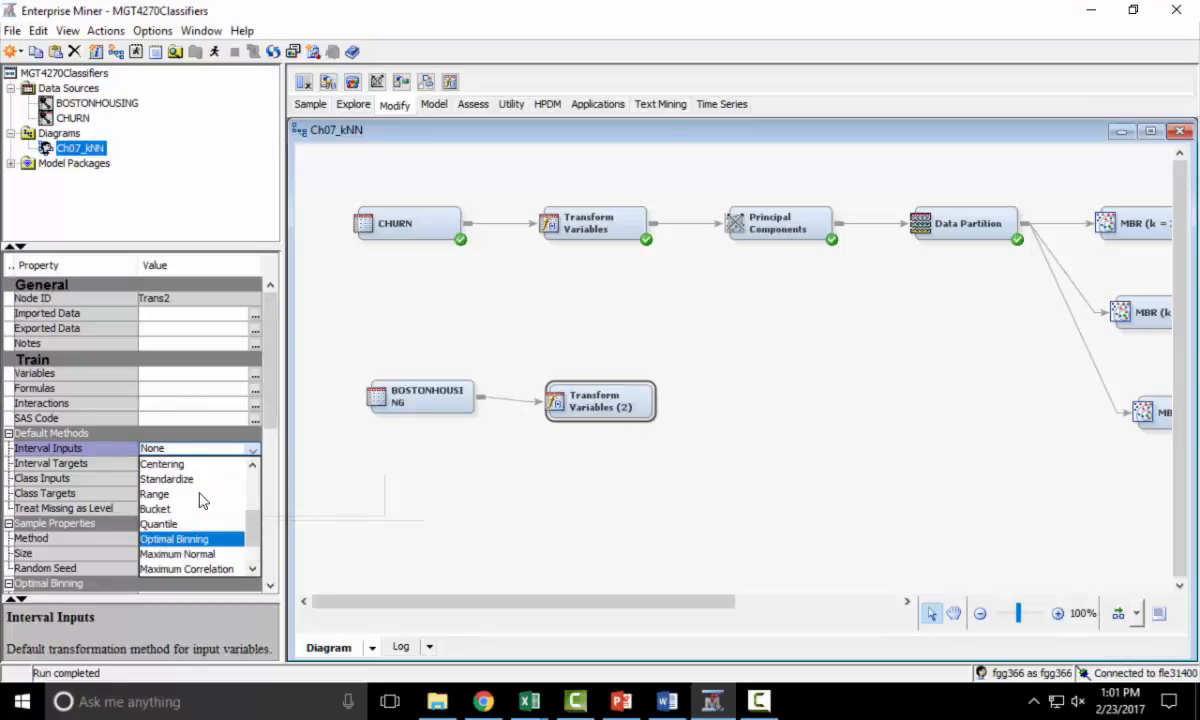
{"action": "left_click", "coordinate": [190, 524]}
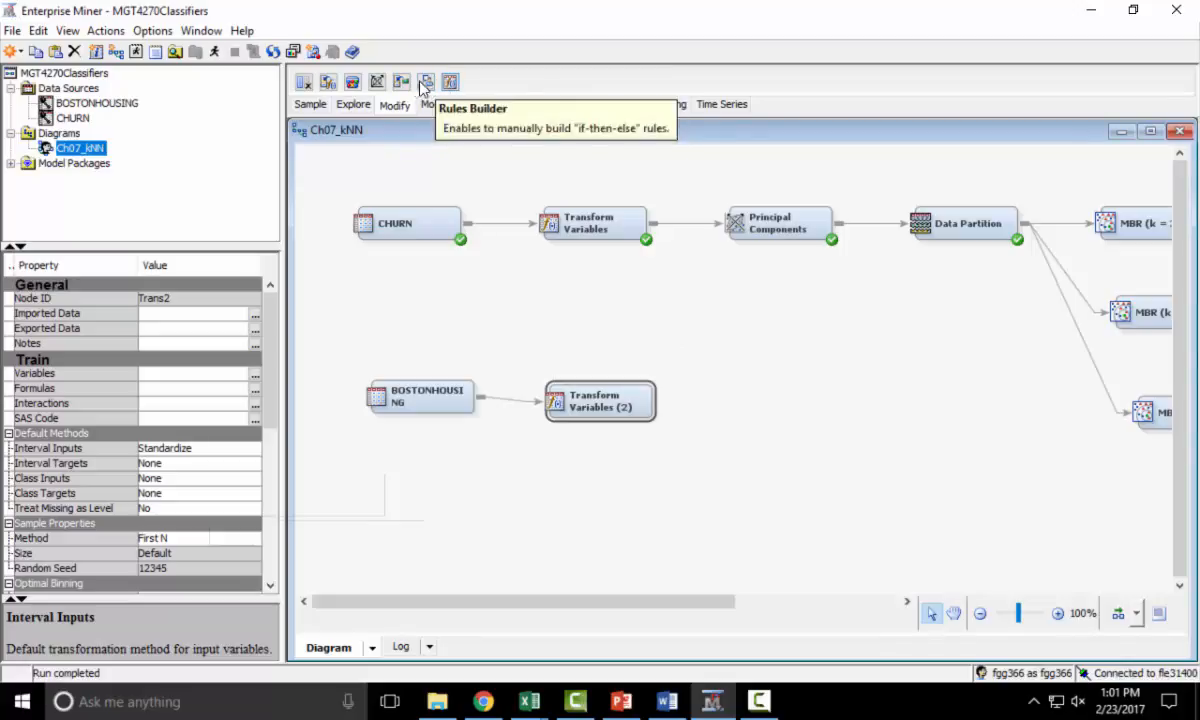
Connect a Principal Components node after the new Transform Variables node and set its eigenvalue source to Covariance
{"action": "left_click_drag", "start_coordinate": [376, 82], "coordinate": [705, 413]}
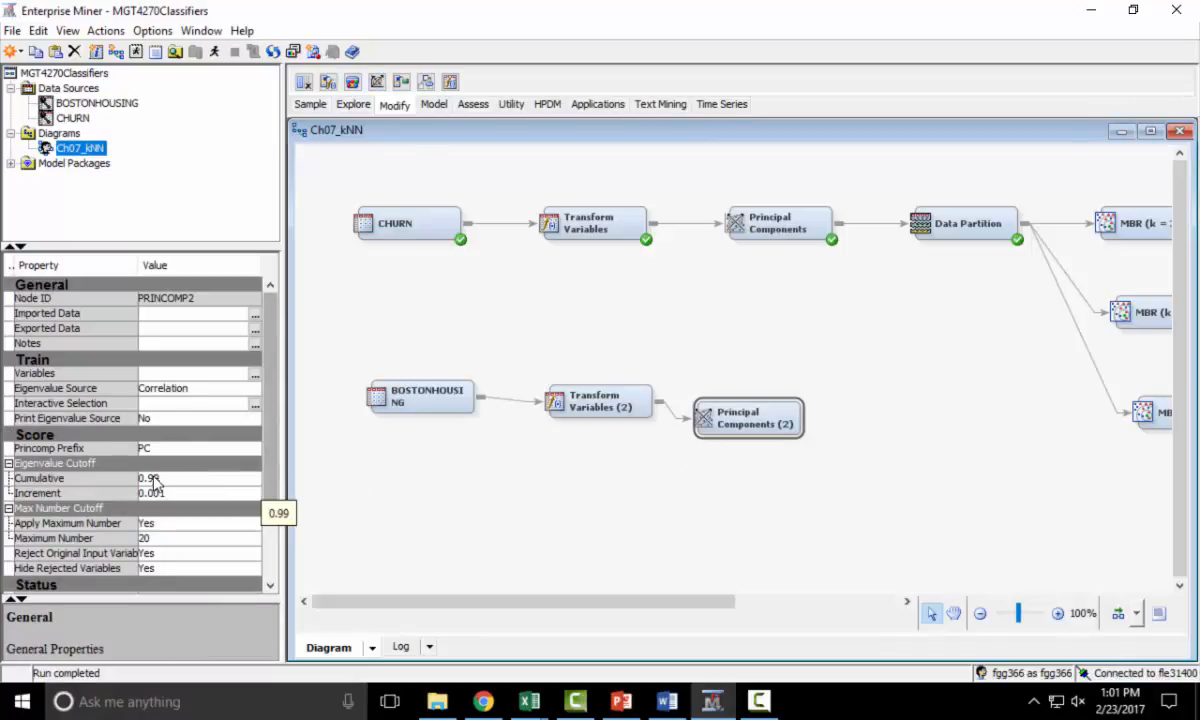
{"action": "left_click", "coordinate": [165, 390]}
{"action": "left_click", "coordinate": [165, 403]}
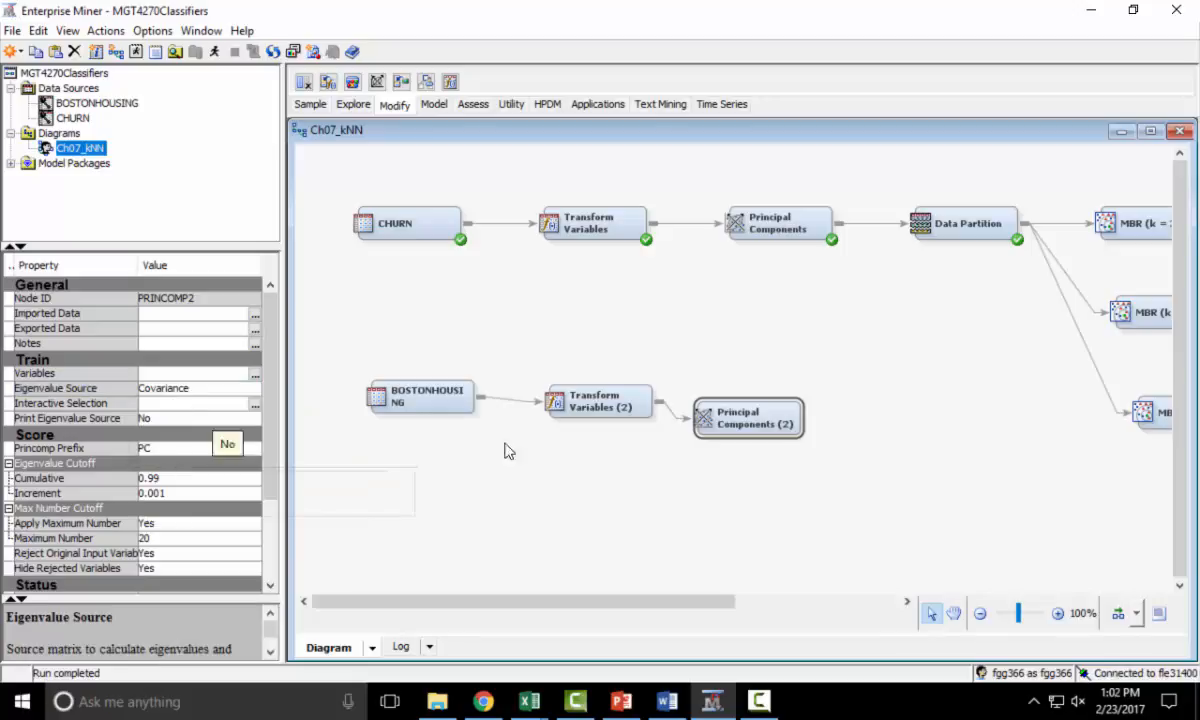
Run the BOSTONHOUSING path through the new Principal Components node and automatically arrange the diagram's nodes
{"action": "right_click", "coordinate": [745, 413]}
{"action": "left_click", "coordinate": [789, 452]}
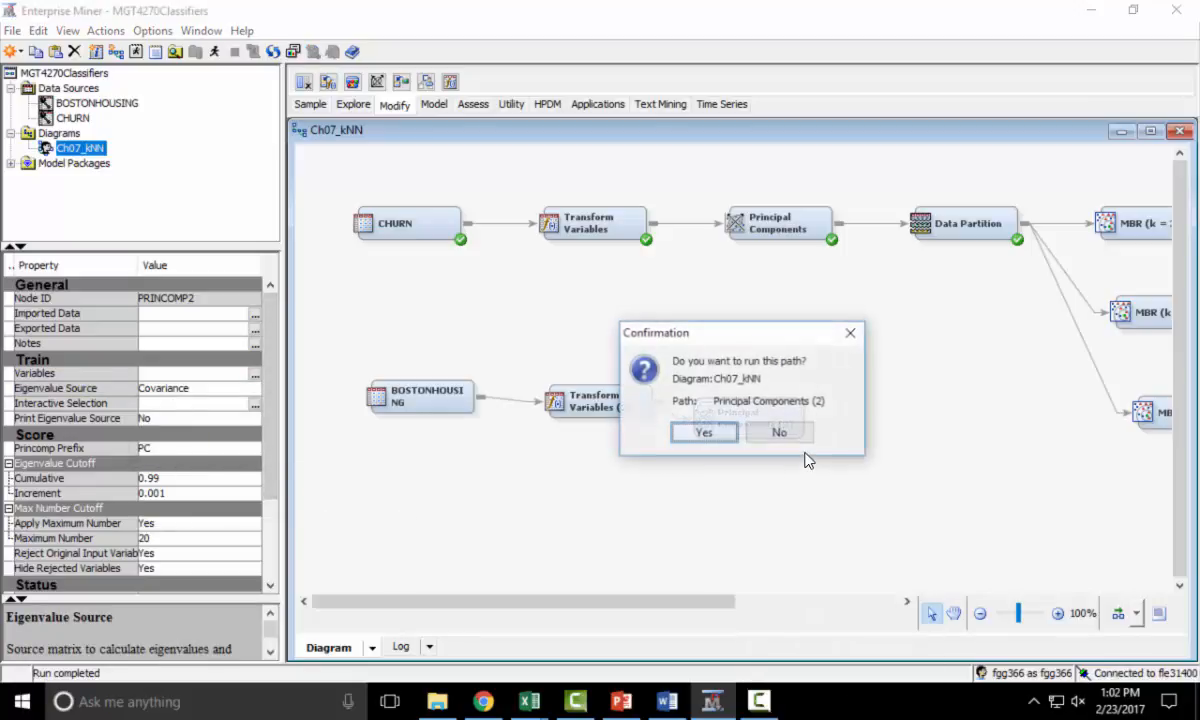
{"action": "left_click", "coordinate": [702, 432]}
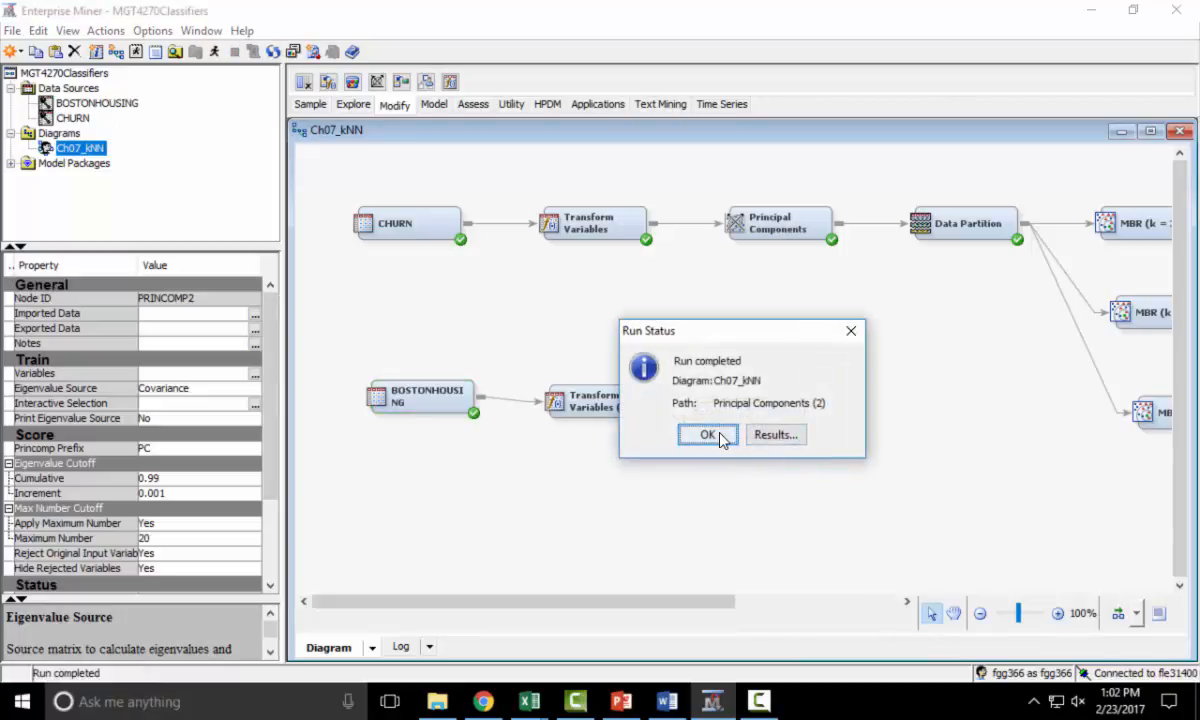
{"action": "left_click", "coordinate": [720, 436]}
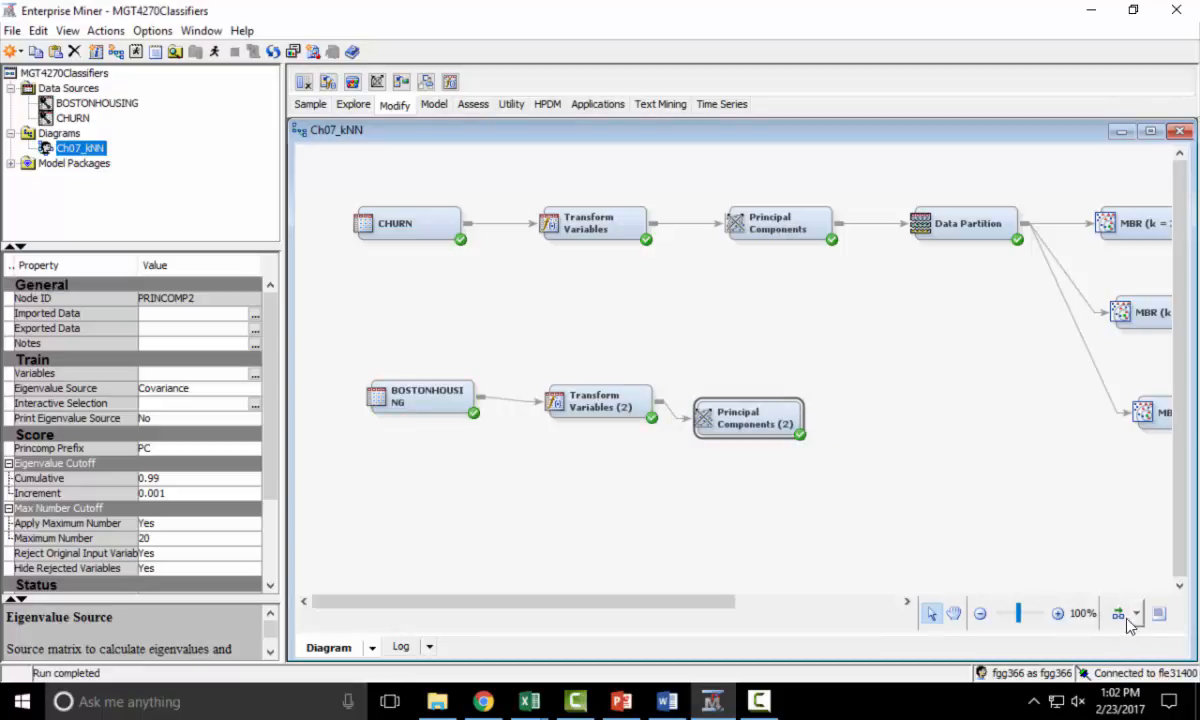
{"action": "left_click", "coordinate": [1118, 614]}
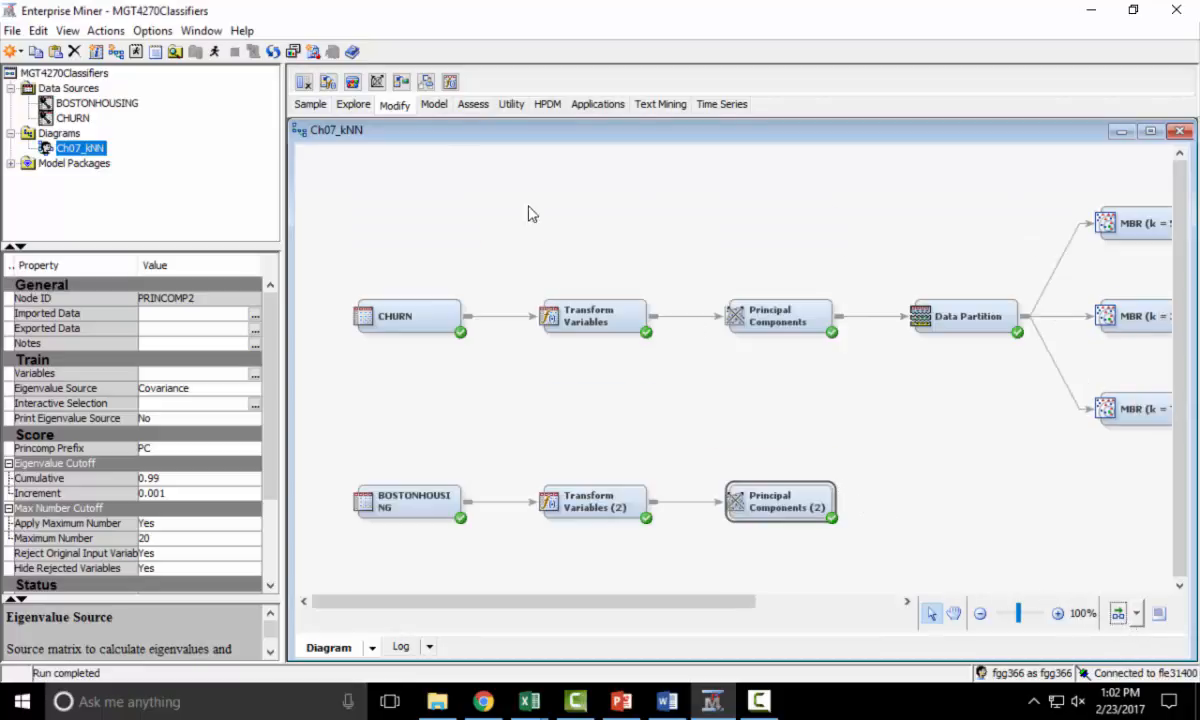
Add a Data Partition node to the BOSTONHOUSING flow and connect it after the Principal Components (2) node
{"action": "left_click", "coordinate": [320, 105]}
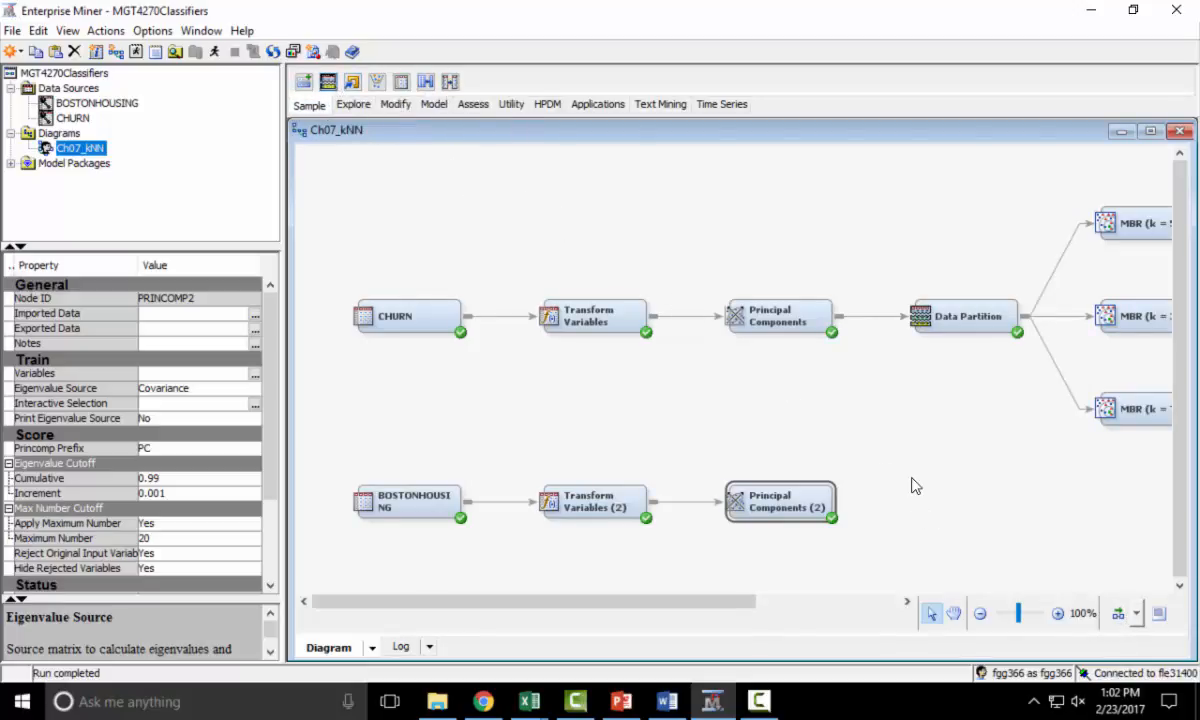
{"action": "left_click_drag", "start_coordinate": [915, 486], "coordinate": [915, 486]}
{"action": "left_click_drag", "start_coordinate": [840, 494], "coordinate": [920, 488]}
Set the new Data Partition node's allocations to 50 for training, 50 for validation and 0 for test
{"action": "left_click", "coordinate": [194, 449]}
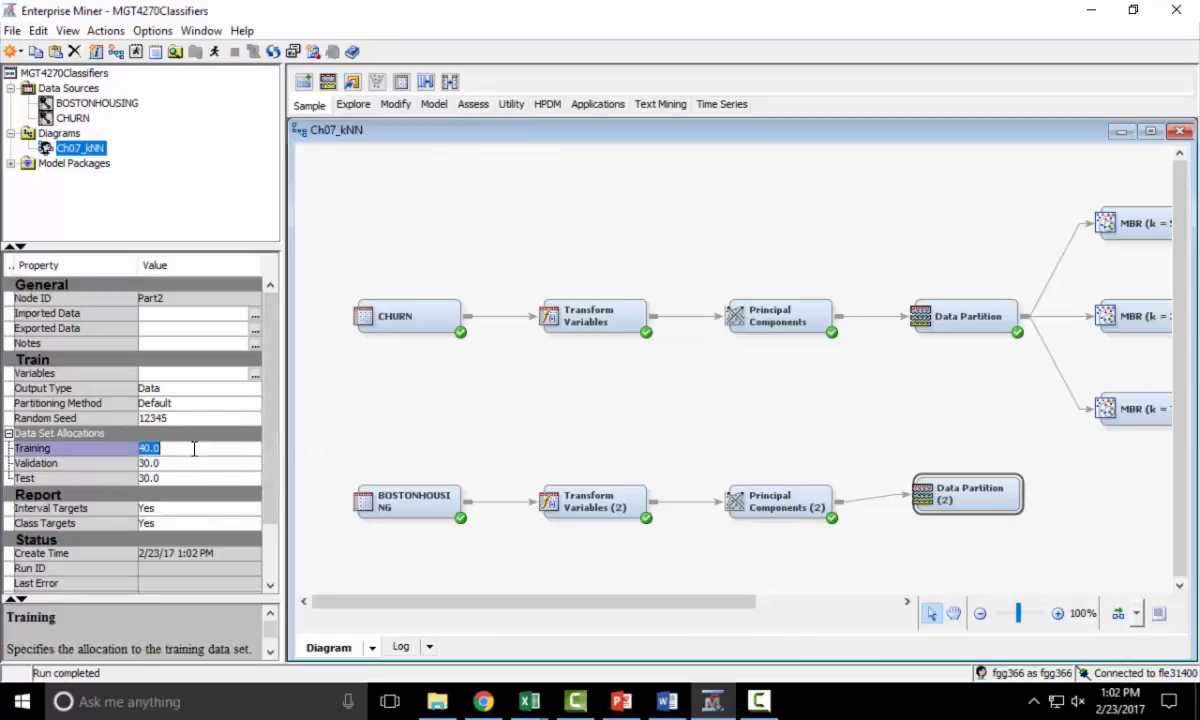
{"action": "type", "text": "50"}
{"action": "key", "text": "Return"}
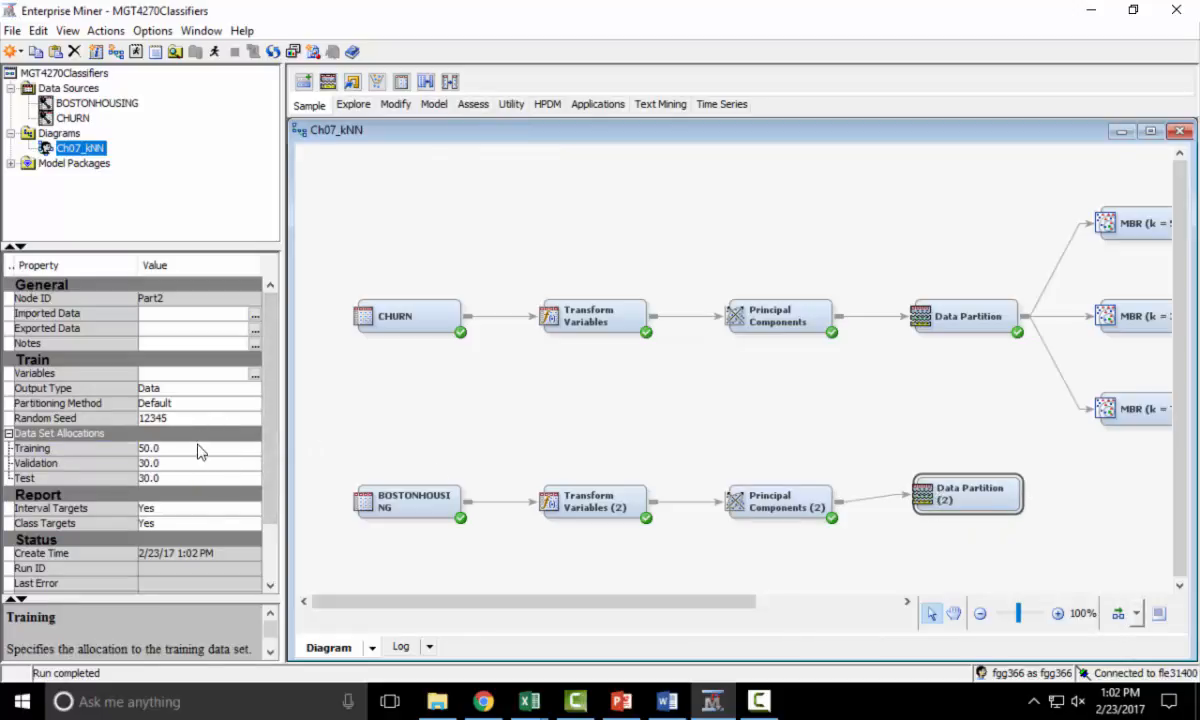
{"action": "left_click", "coordinate": [188, 463]}
{"action": "type", "text": "50"}
{"action": "key", "text": "Return"}
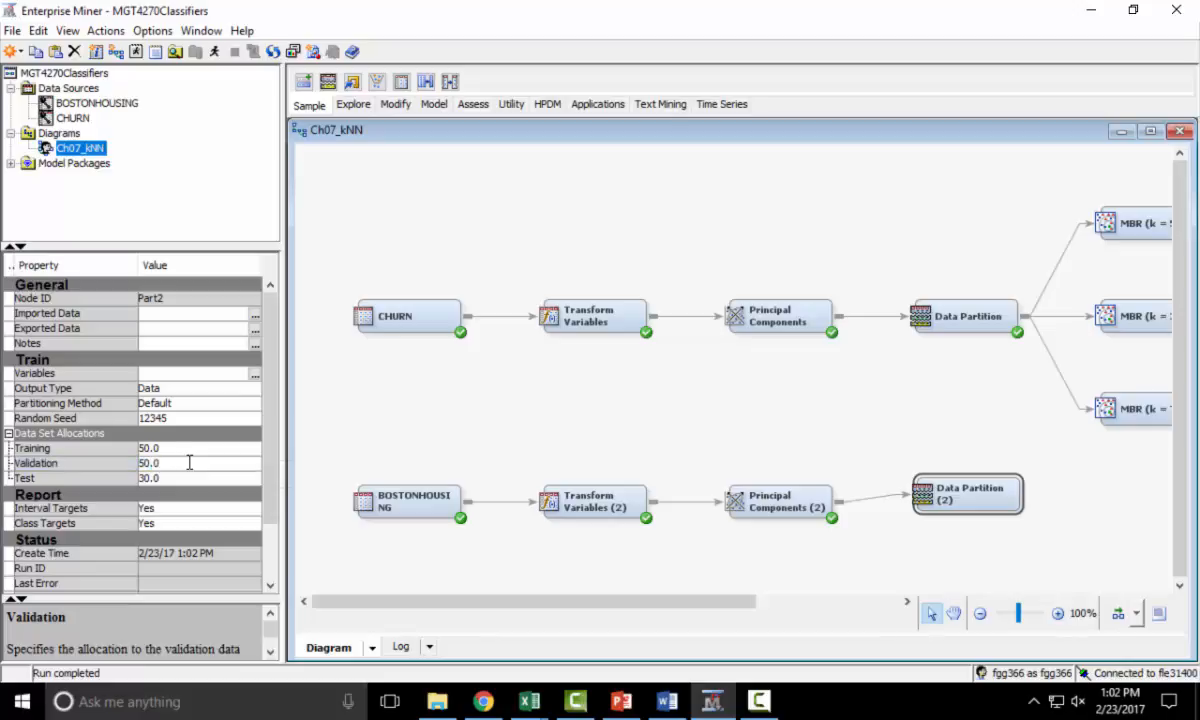
{"action": "left_click", "coordinate": [173, 479]}
{"action": "type", "text": "0"}
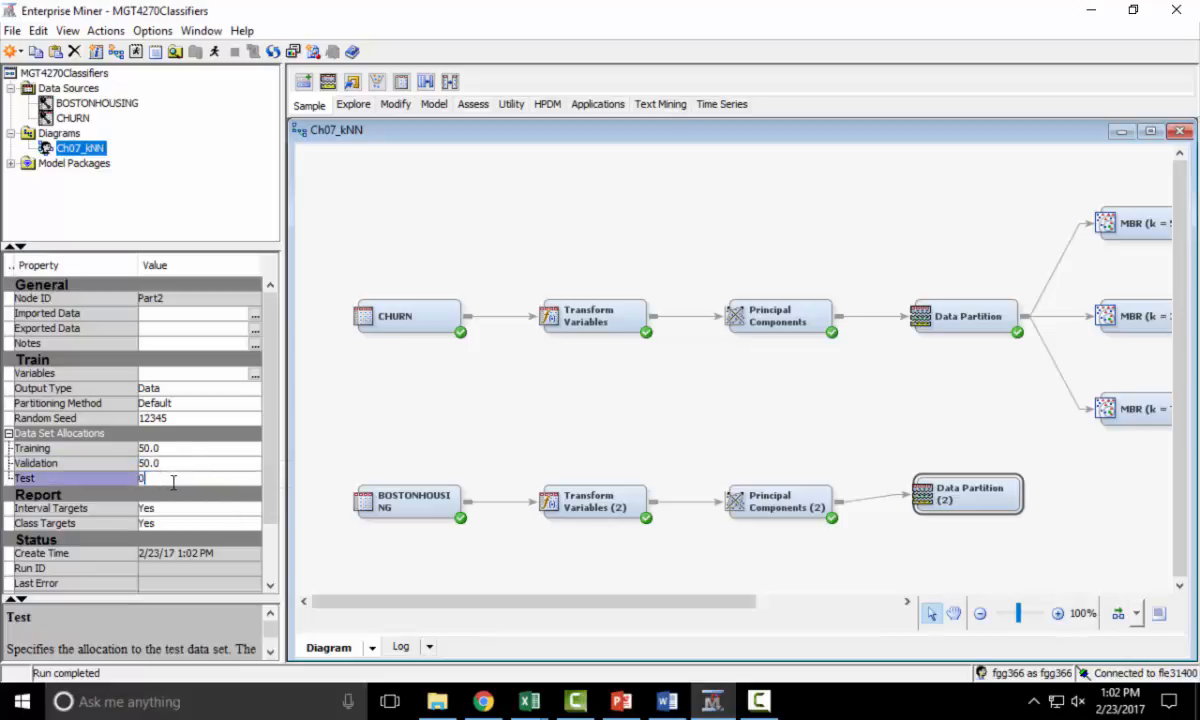
{"action": "key", "text": "Return"}
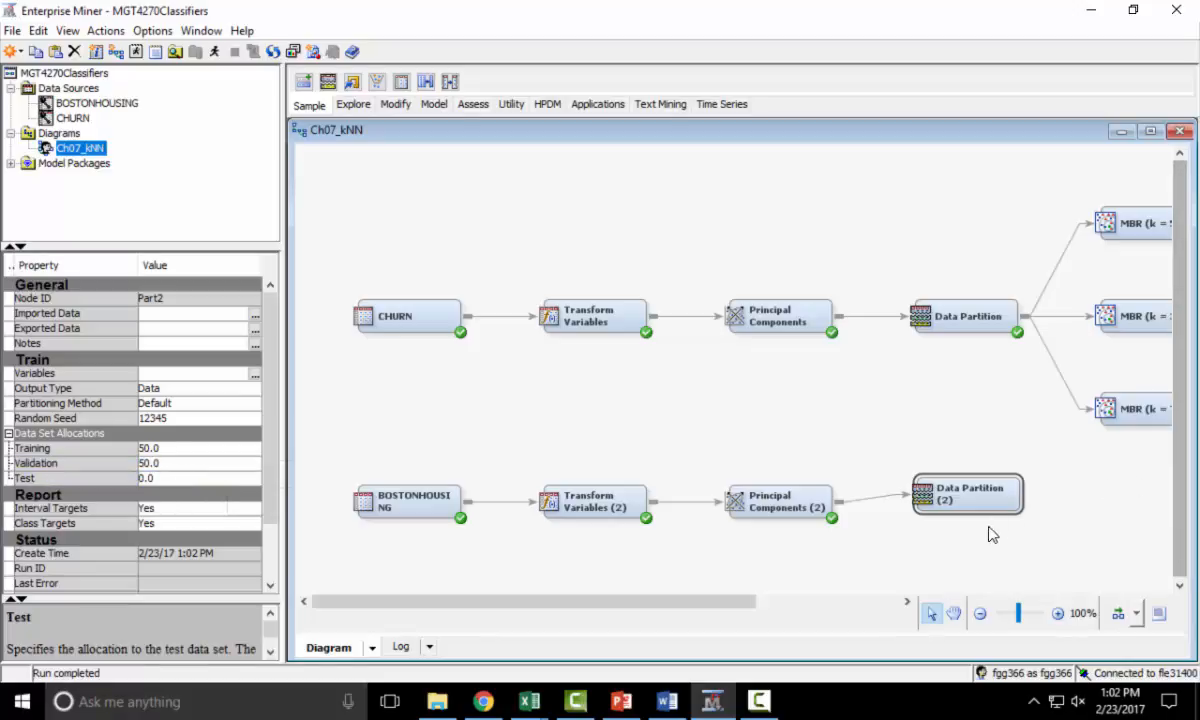
Run the BOSTONHOUSING path through the Data Partition (2) node and dismiss the run status
{"action": "left_click_drag", "start_coordinate": [745, 610], "coordinate": [888, 612]}
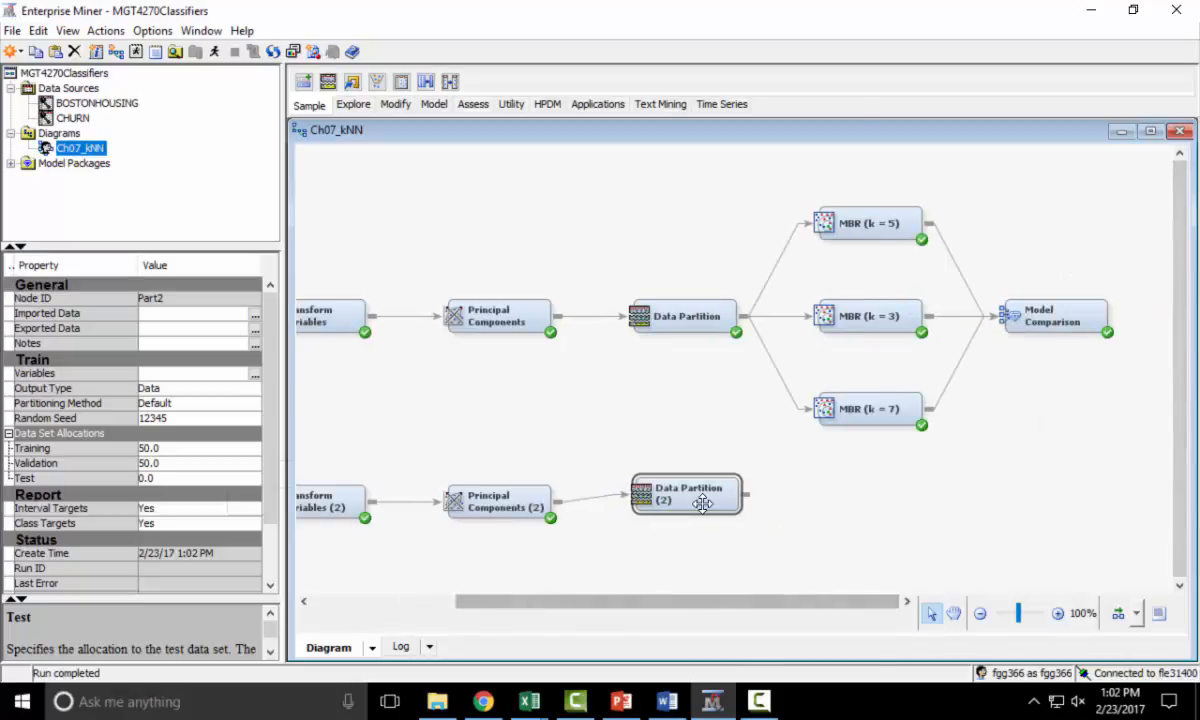
{"action": "right_click", "coordinate": [705, 505]}
{"action": "left_click", "coordinate": [755, 452]}
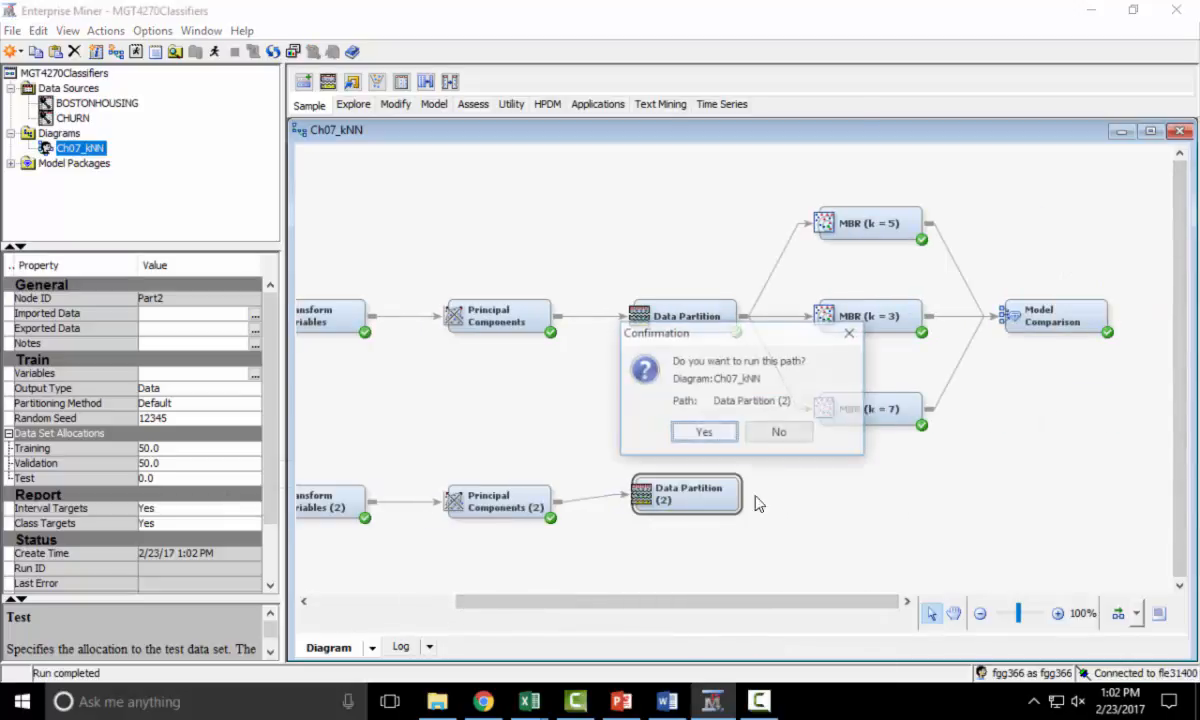
{"action": "left_click", "coordinate": [703, 426]}
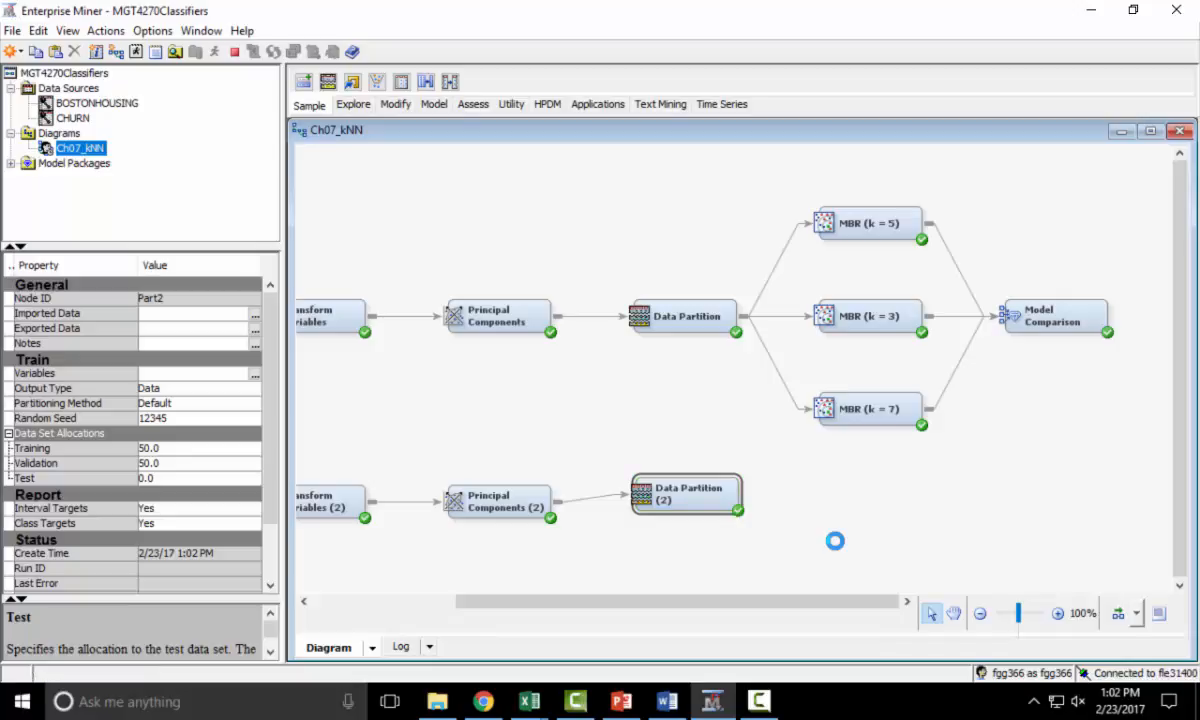
{"action": "left_click", "coordinate": [709, 436]}
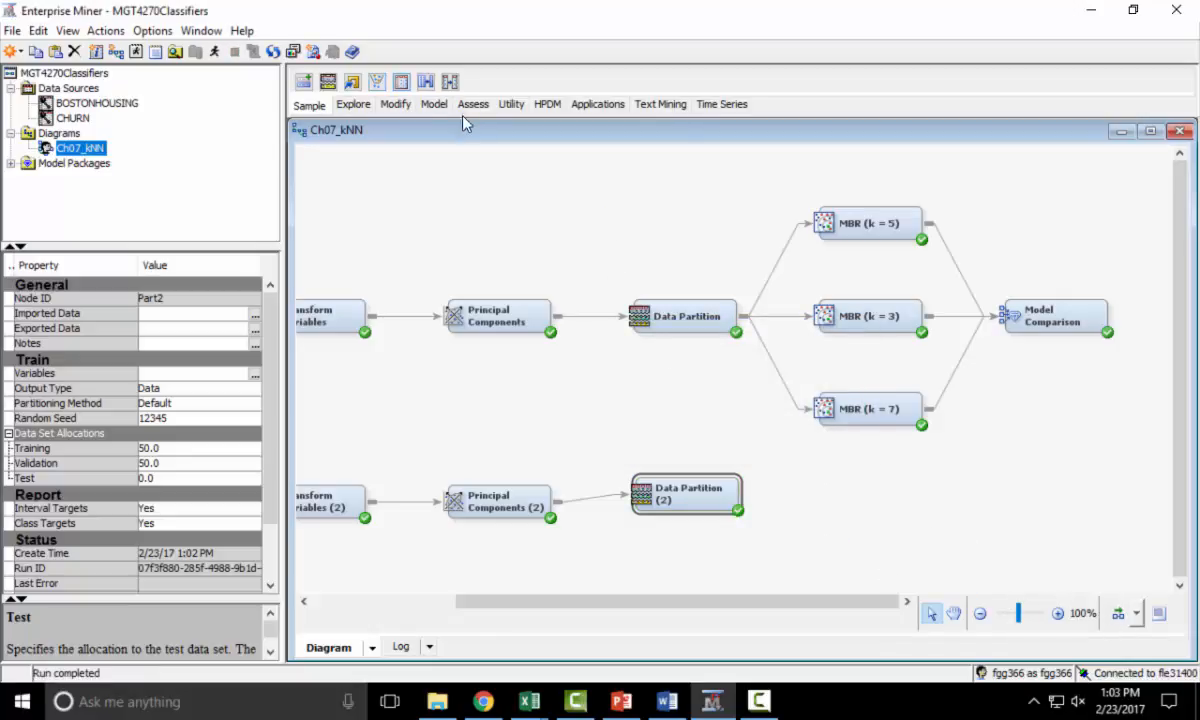
Connect a new MBR node after Data Partition (2) and automatically arrange the diagram's nodes
{"action": "left_click", "coordinate": [434, 104]}
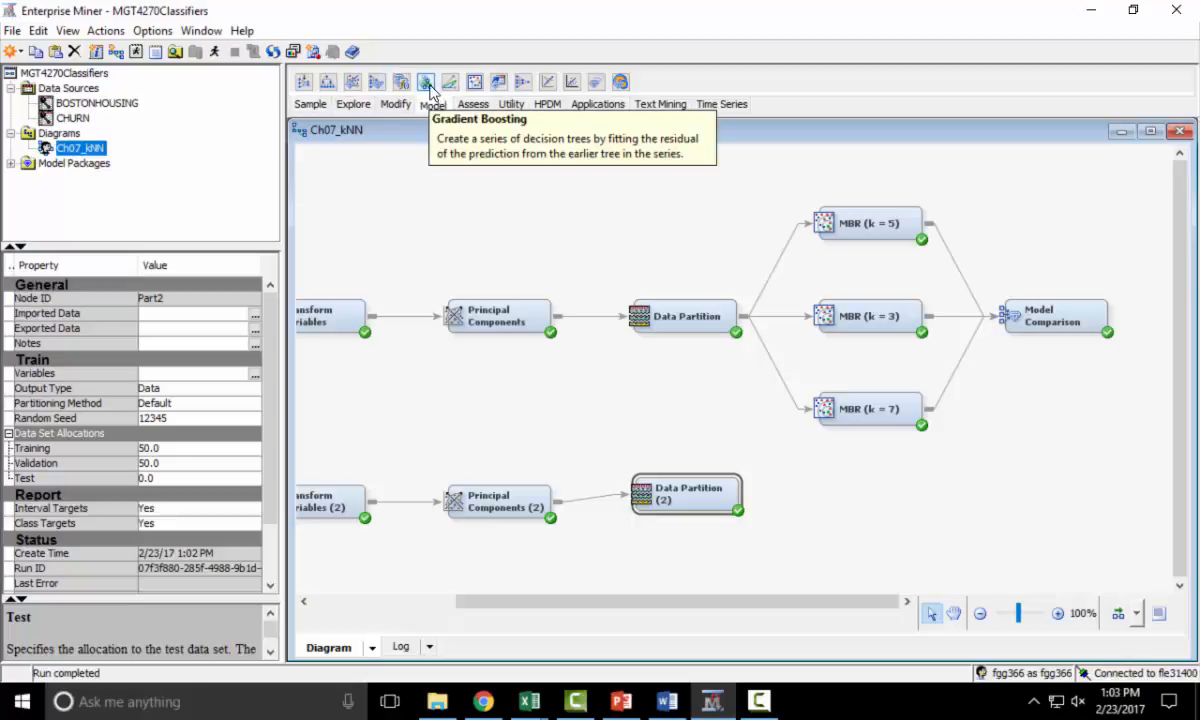
{"action": "left_click_drag", "start_coordinate": [475, 82], "coordinate": [842, 488]}
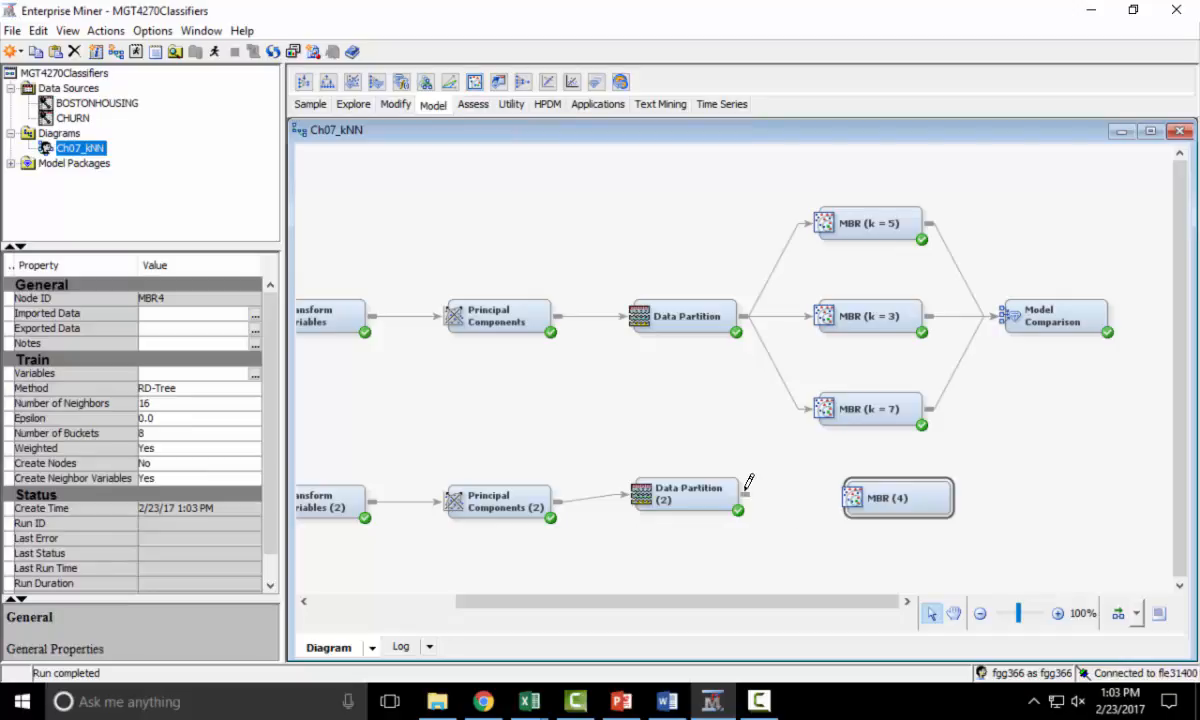
{"action": "left_click_drag", "start_coordinate": [747, 487], "coordinate": [860, 497]}
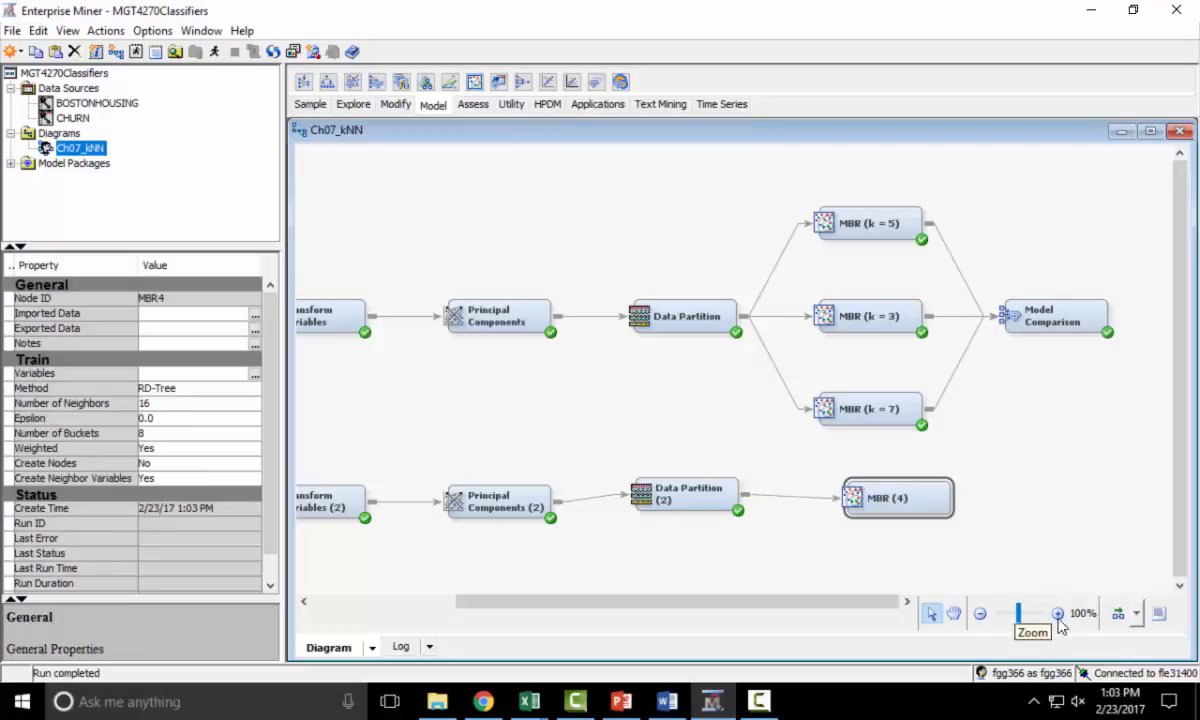
{"action": "left_click", "coordinate": [1118, 613]}
Set the new MBR node's method to Scan and its number of neighbors to 7
{"action": "left_click_drag", "start_coordinate": [723, 601], "coordinate": [800, 615]}
{"action": "left_click", "coordinate": [183, 388]}
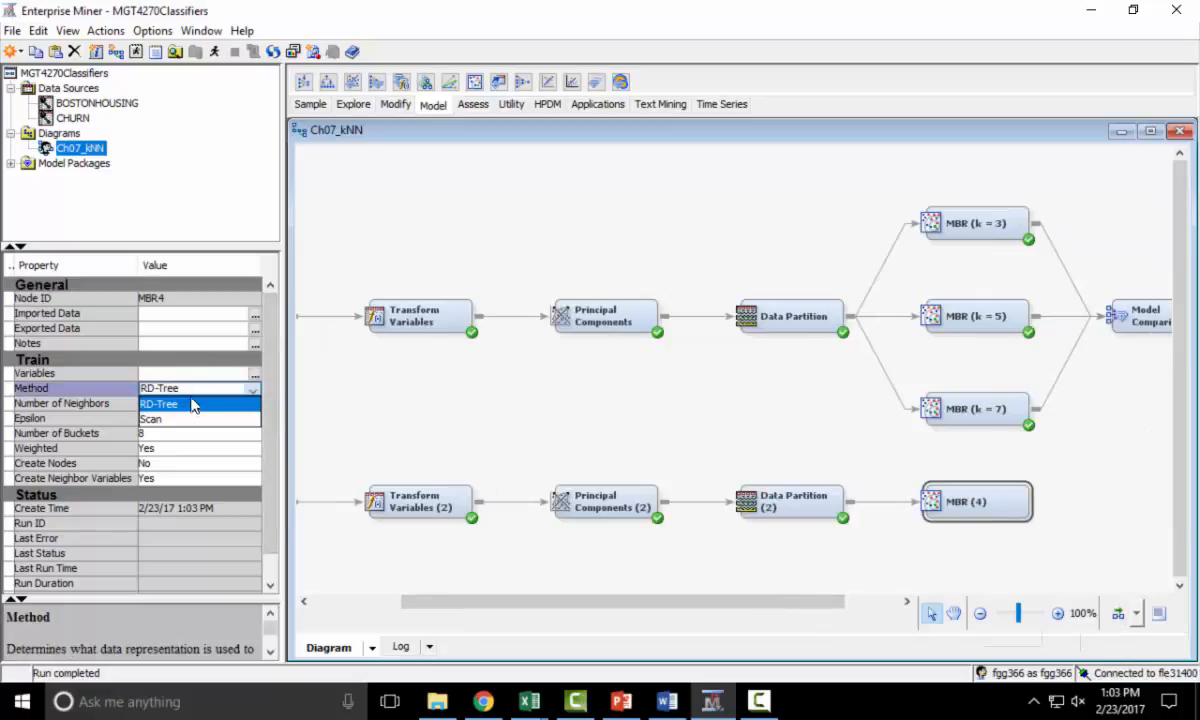
{"action": "left_click", "coordinate": [183, 420]}
{"action": "left_click", "coordinate": [168, 403]}
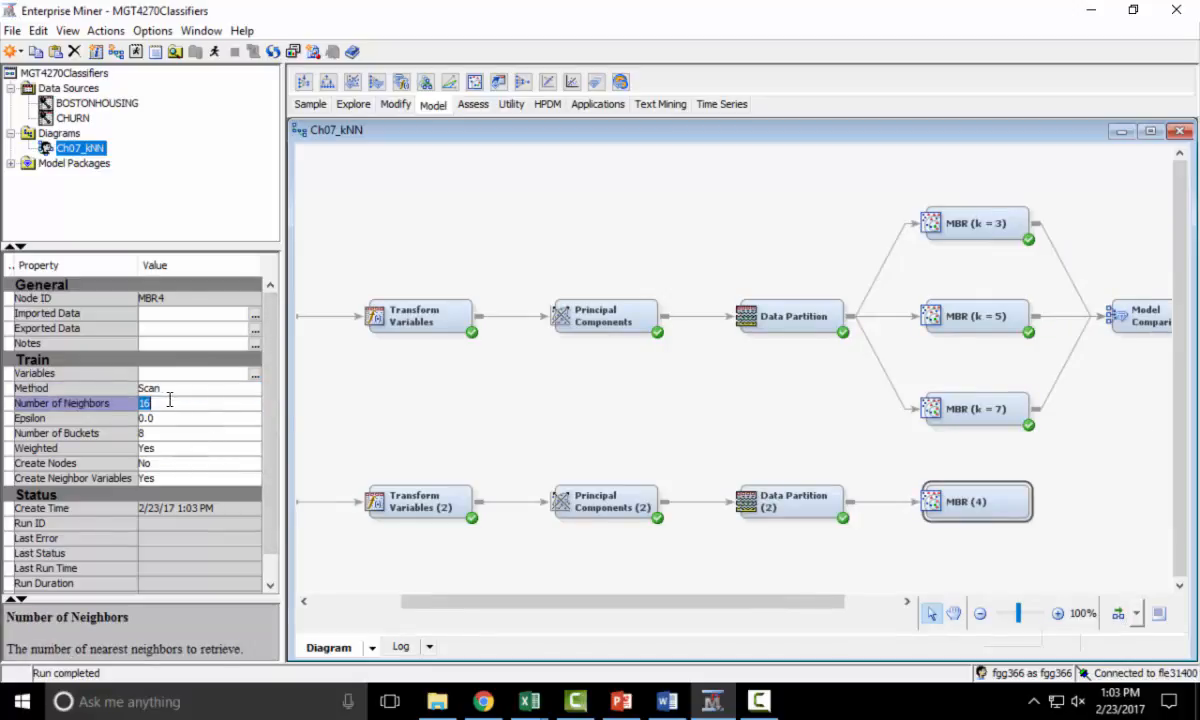
{"action": "type", "text": "7"}
Run the BOSTONHOUSING path through the MBR (4) node
{"action": "right_click", "coordinate": [981, 500]}
{"action": "left_click", "coordinate": [995, 452]}
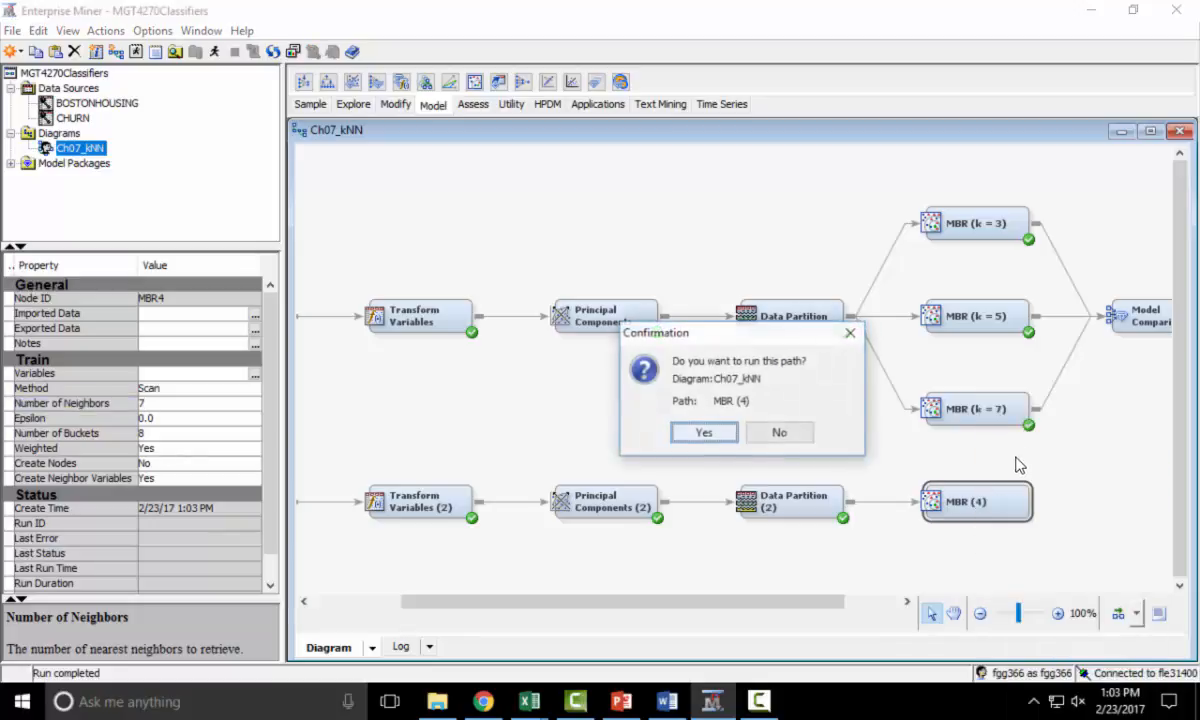
{"action": "left_click", "coordinate": [712, 431]}
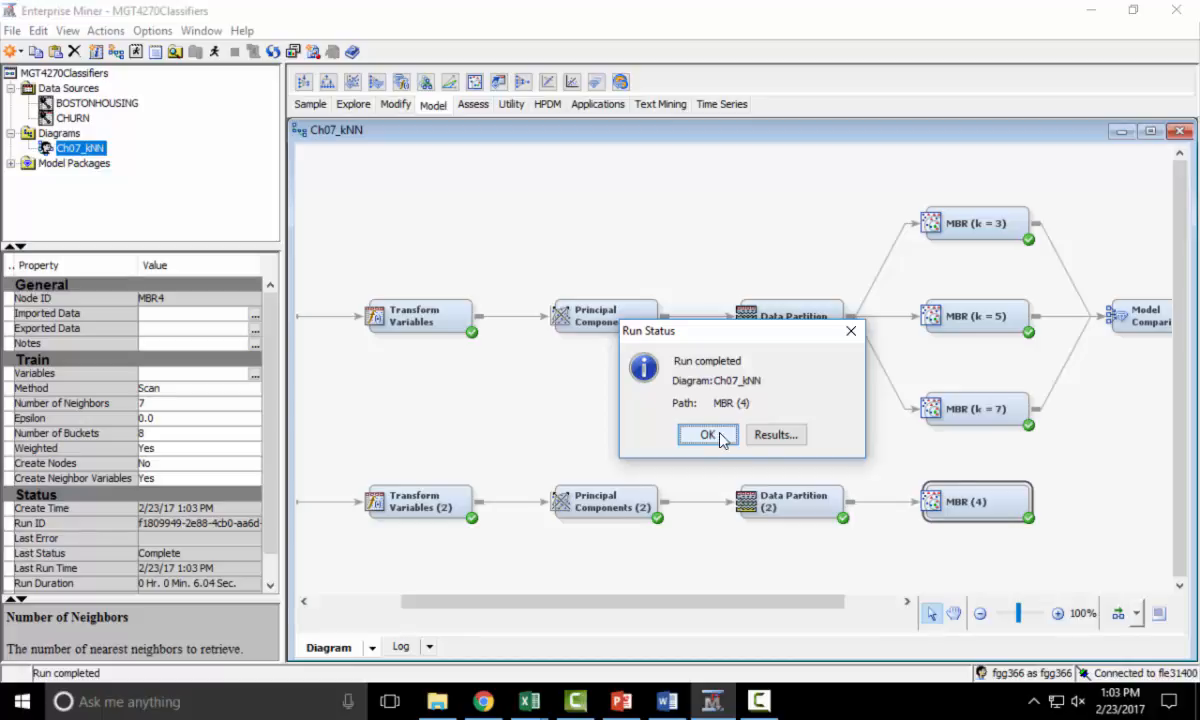
Examine the fit statistics in the MBR (4) results, especially the training and validation Root Mean Squared Error, and close the results
{"action": "left_click", "coordinate": [777, 434]}
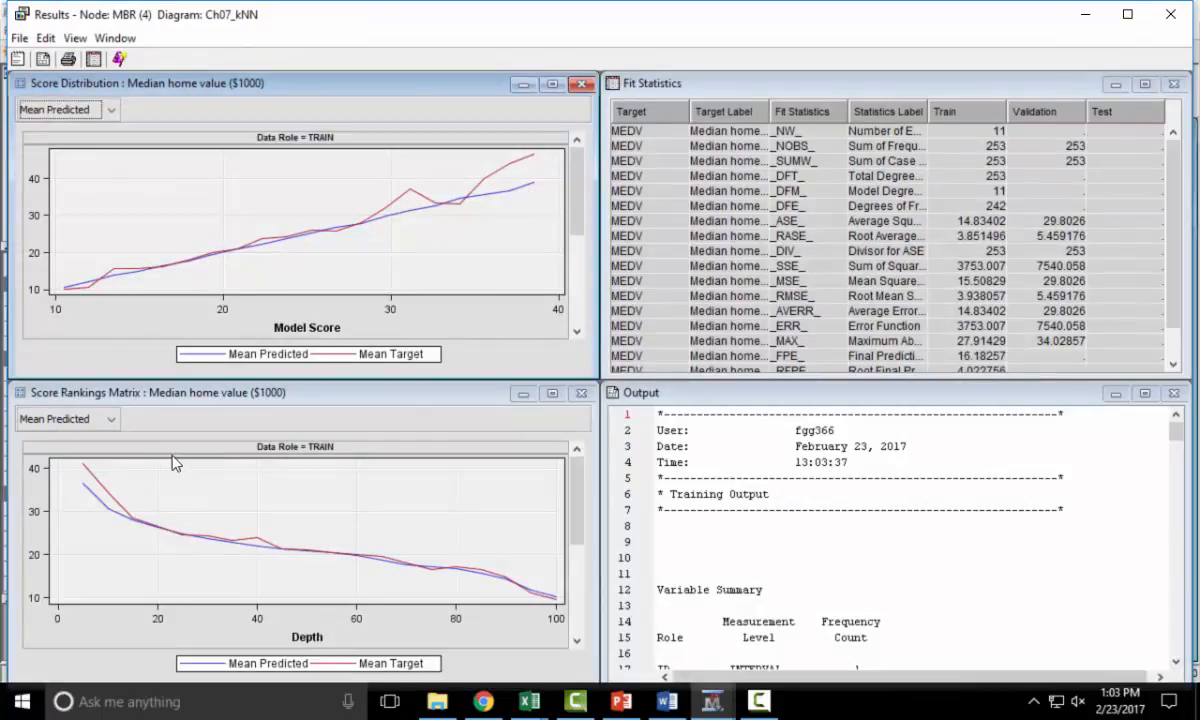
{"action": "scroll", "coordinate": [916, 525], "scroll_direction": "down", "scroll_amount": 10}
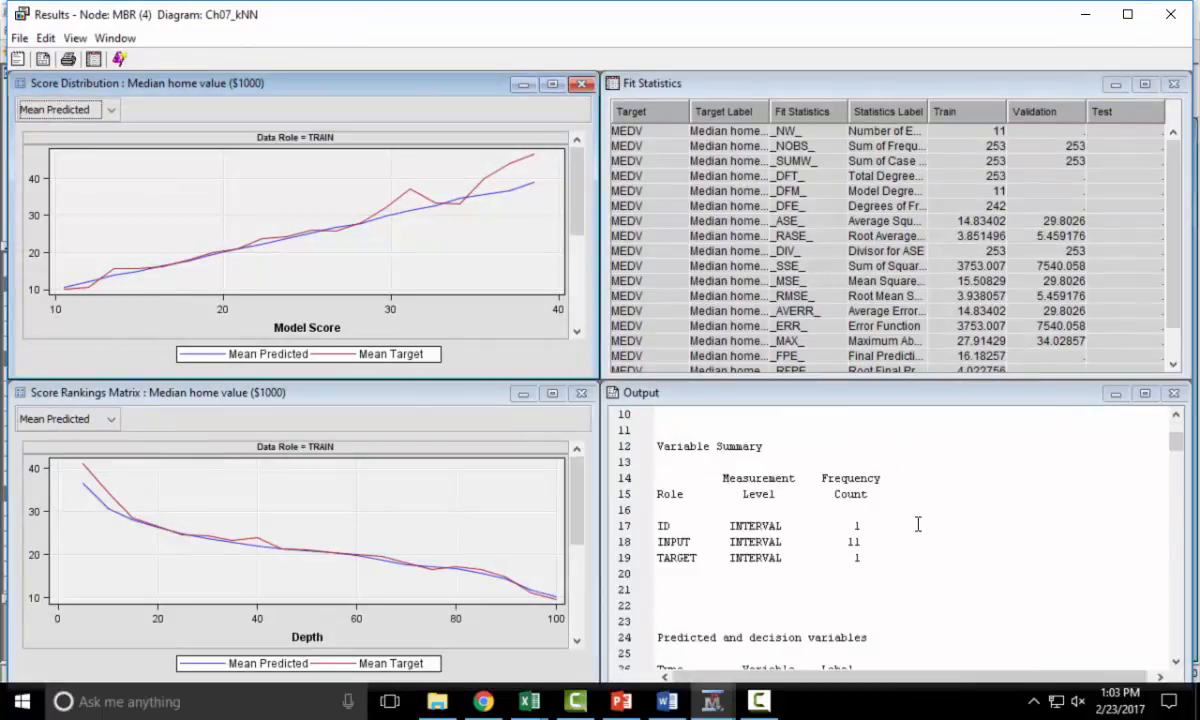
{"action": "scroll", "coordinate": [918, 524], "scroll_direction": "down", "scroll_amount": 9}
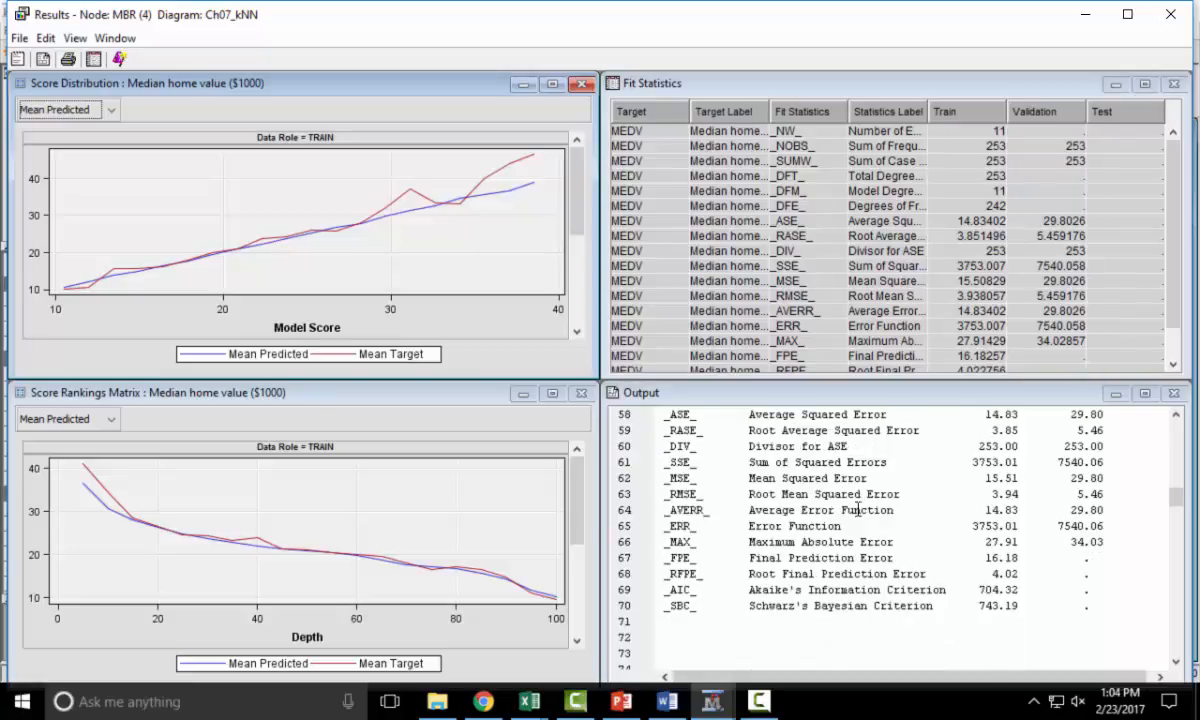
{"action": "scroll", "coordinate": [918, 529], "scroll_direction": "up", "scroll_amount": 1}
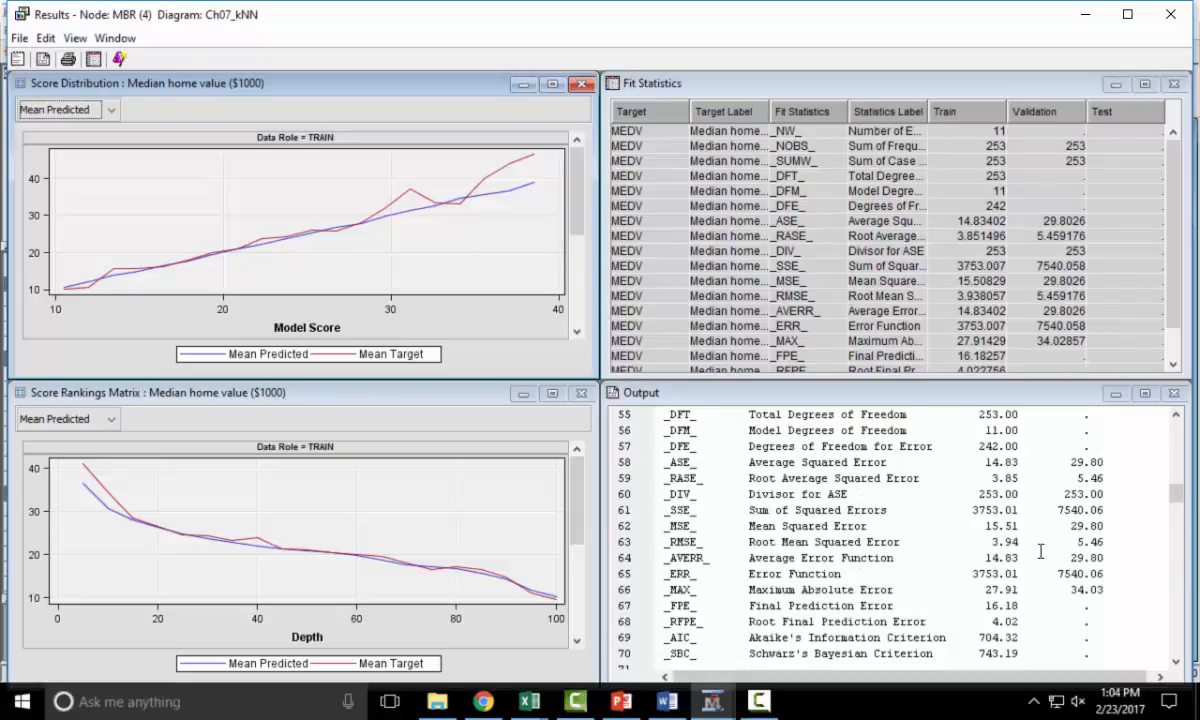
{"action": "left_click_drag", "start_coordinate": [735, 541], "coordinate": [1141, 541]}
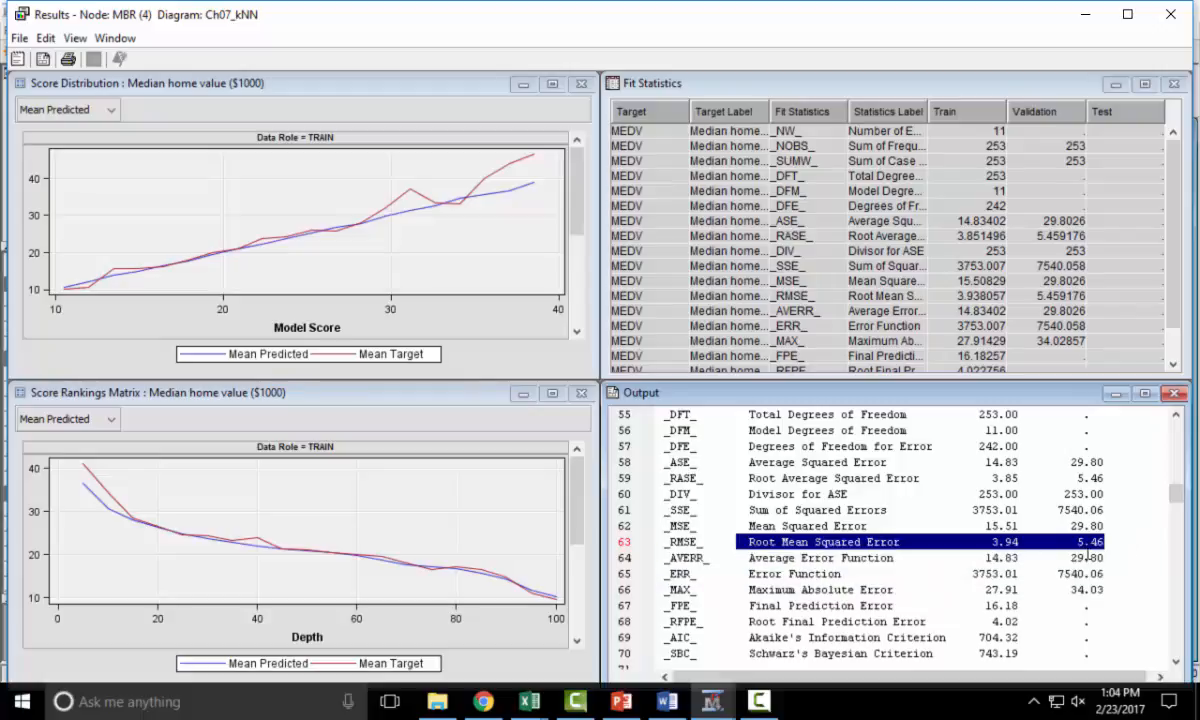
{"action": "scroll", "coordinate": [1088, 553], "scroll_direction": "down", "scroll_amount": 3}
{"action": "scroll", "coordinate": [1088, 553], "scroll_direction": "up", "scroll_amount": 3}
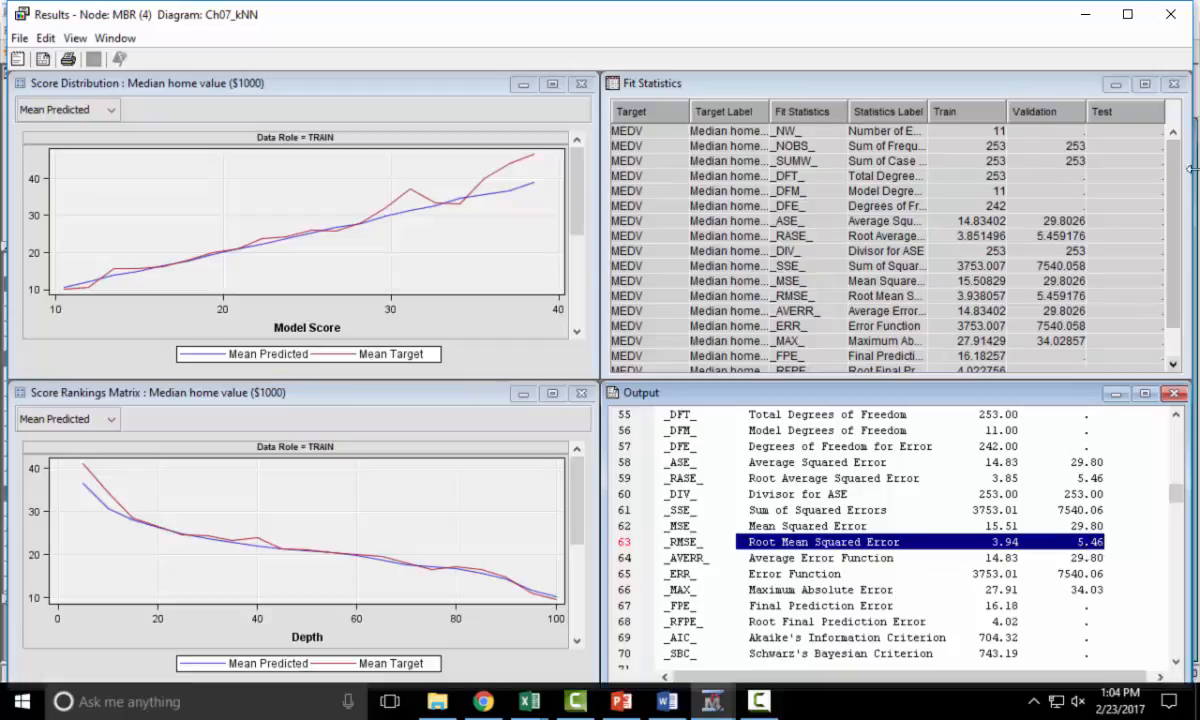
{"action": "left_click", "coordinate": [1173, 17]}
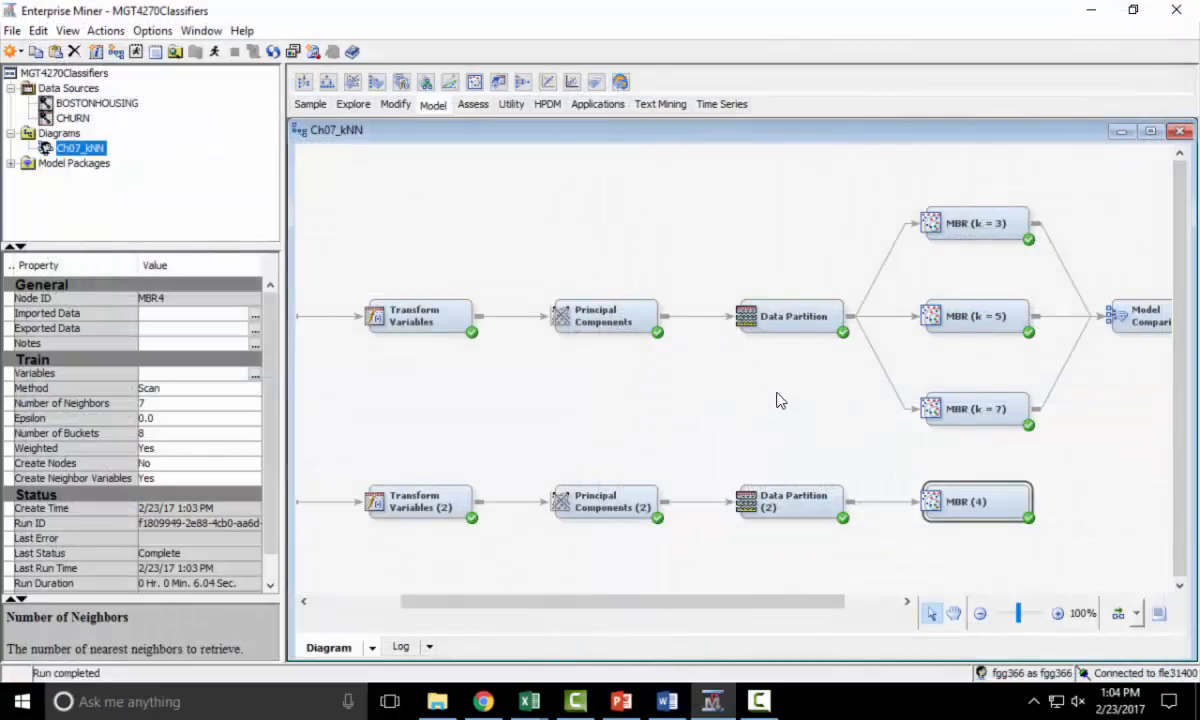
Browse the MBR (4) node's exported VALIDATE table and examine the predicted MEDV, residual, nearest neighbor and actual median home value columns
{"action": "right_click", "coordinate": [966, 492]}
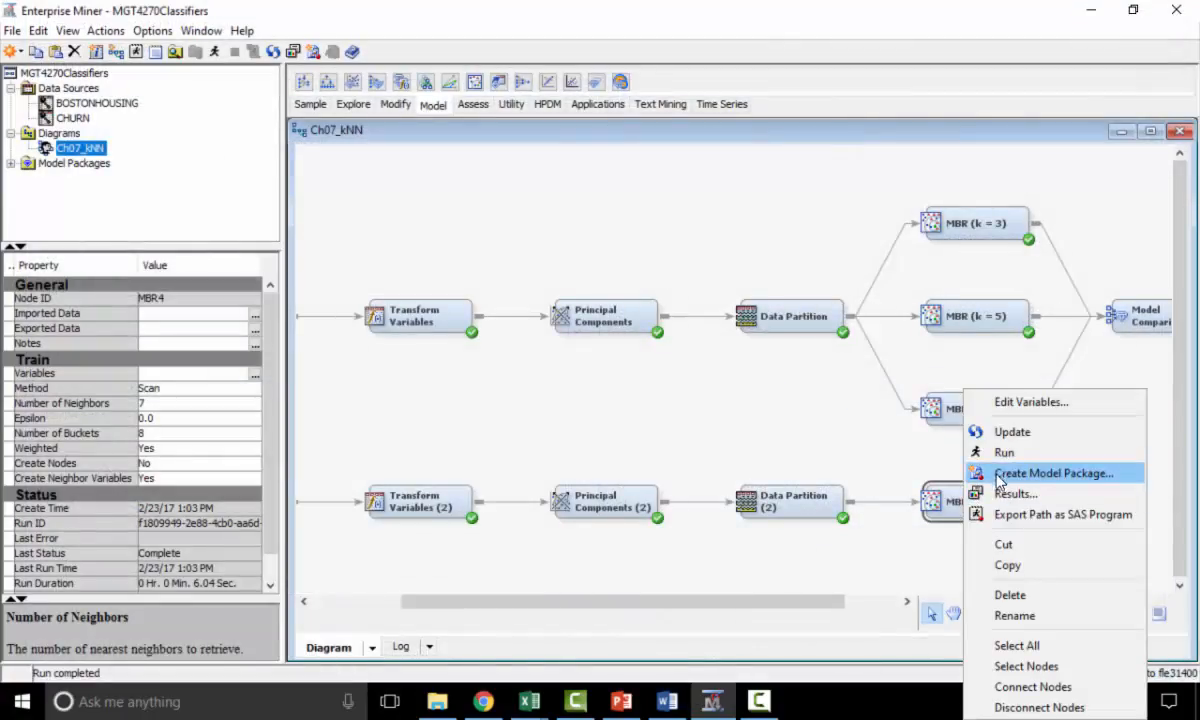
{"action": "left_click", "coordinate": [258, 337]}
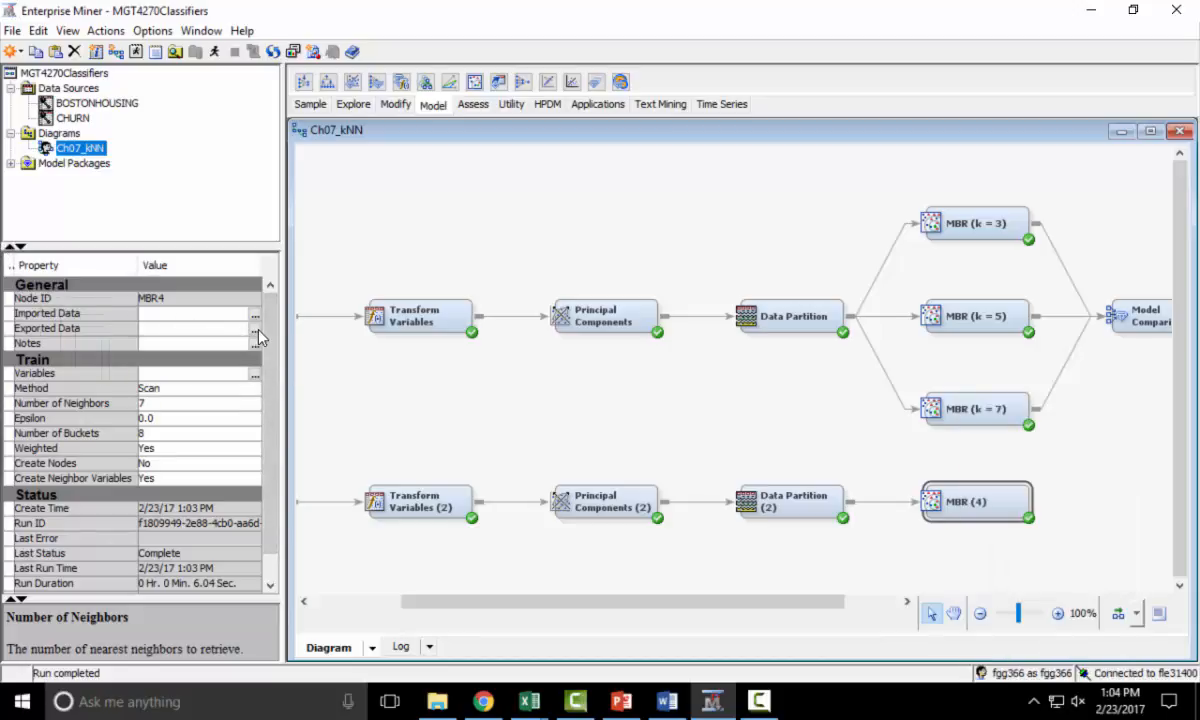
{"action": "left_click", "coordinate": [255, 314]}
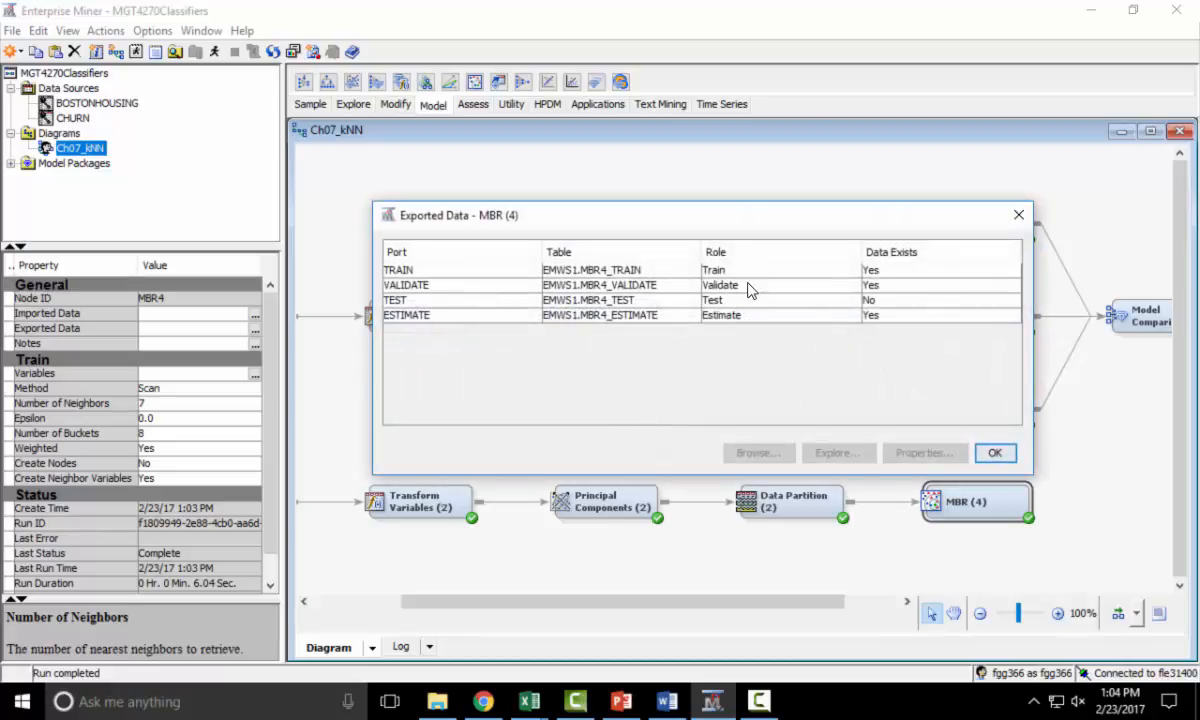
{"action": "left_click", "coordinate": [752, 288]}
{"action": "left_click", "coordinate": [758, 452]}
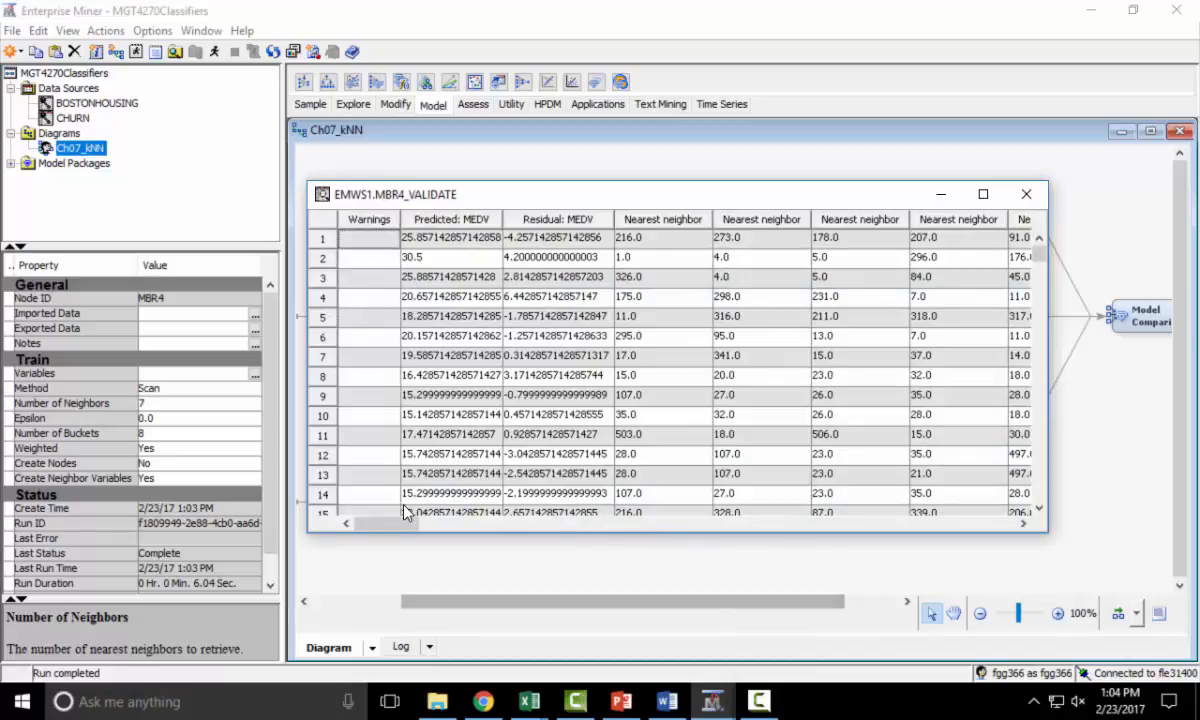
{"action": "left_click_drag", "start_coordinate": [403, 528], "coordinate": [1016, 573]}
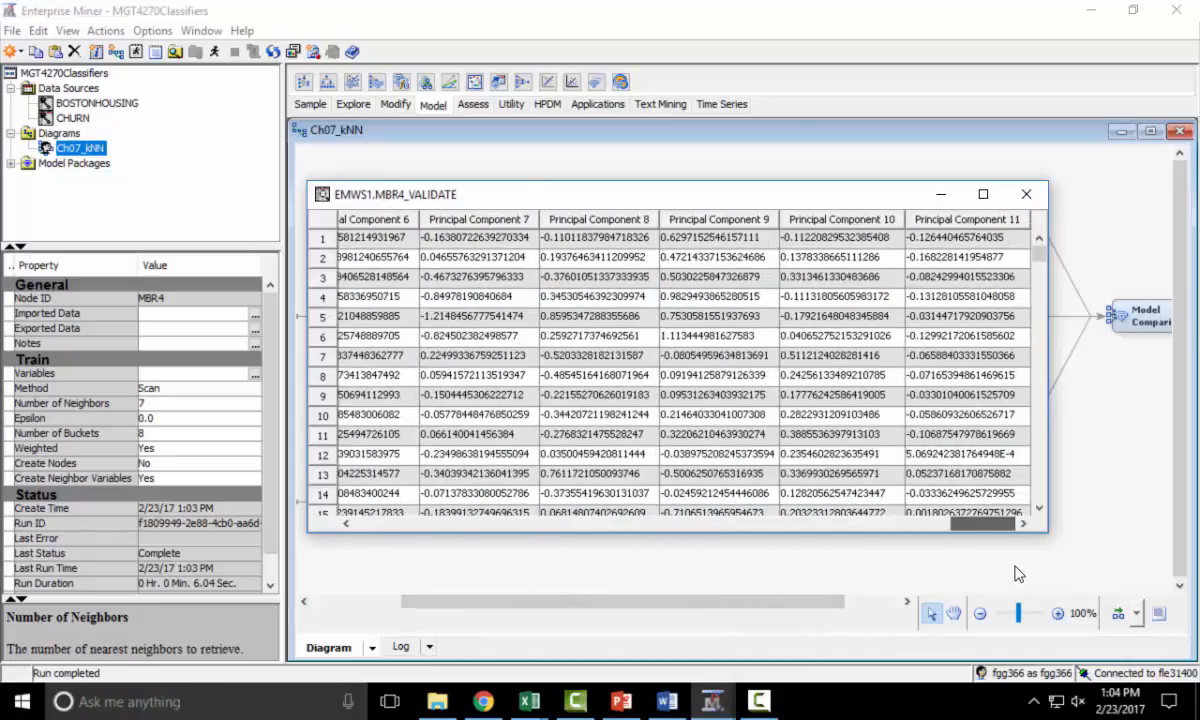
{"action": "left_click_drag", "start_coordinate": [959, 519], "coordinate": [660, 528]}
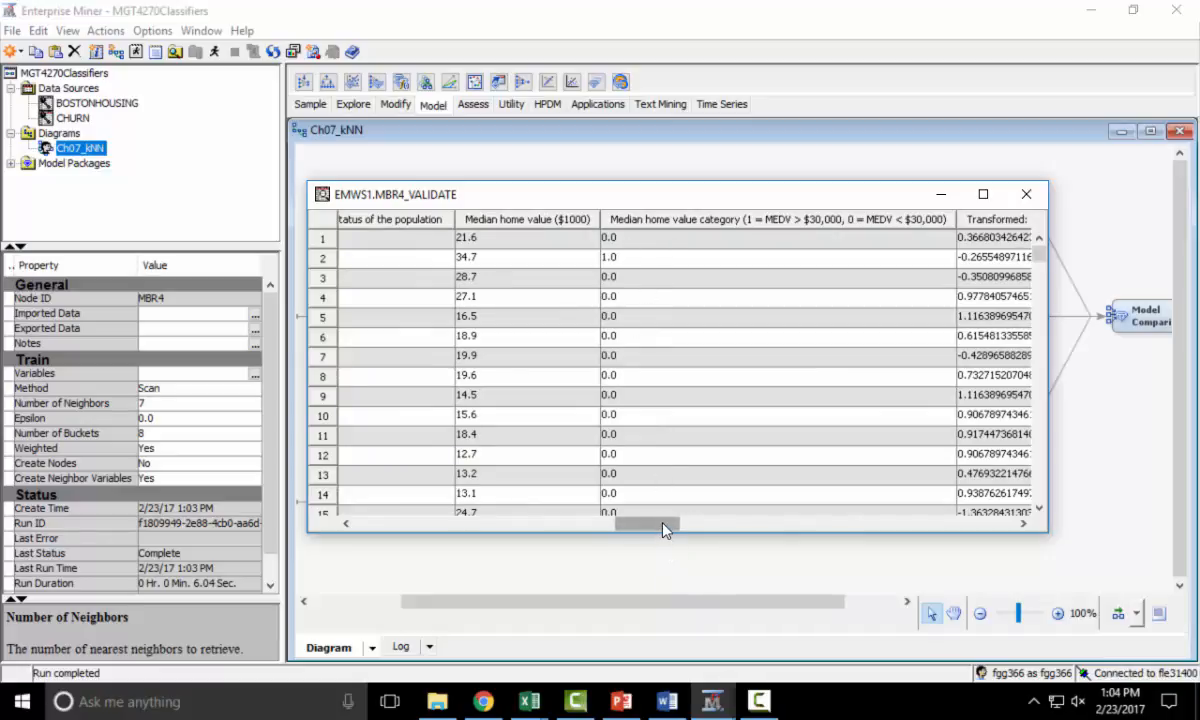
{"action": "left_click_drag", "start_coordinate": [665, 526], "coordinate": [385, 521]}
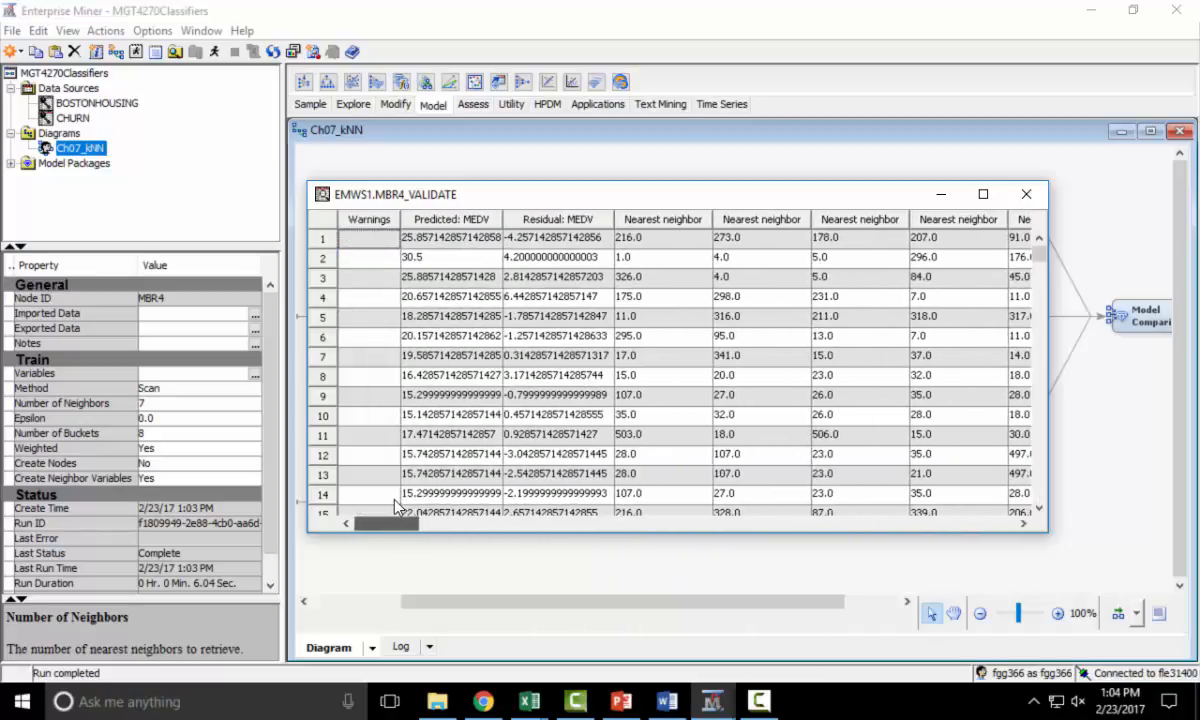